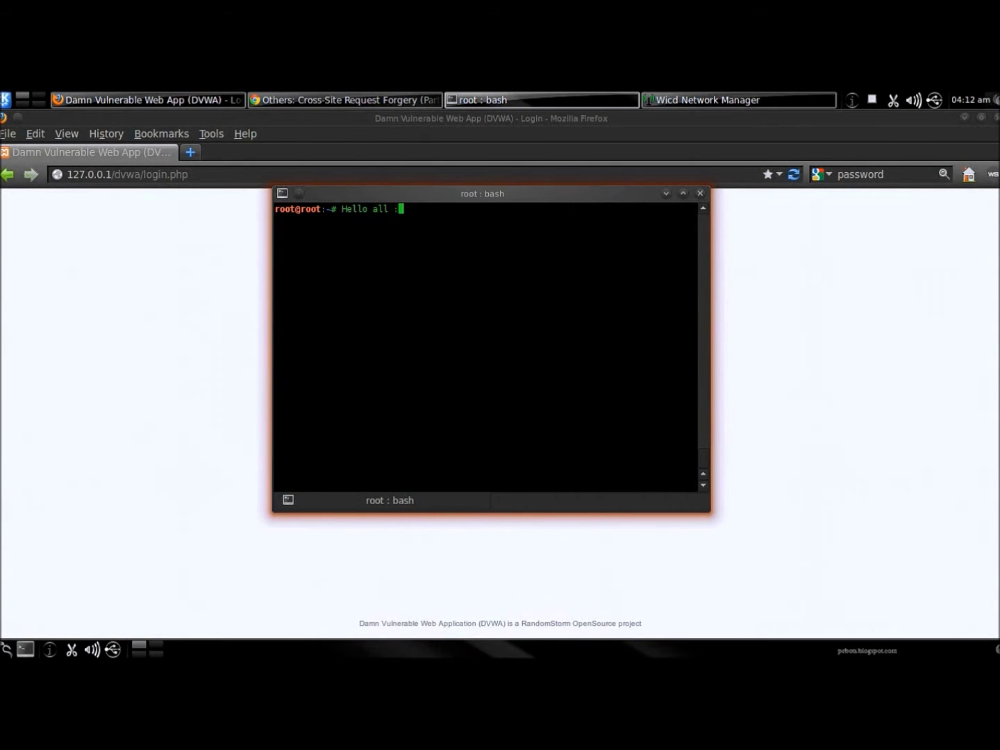
Type a greeting and an intro note about attacking DVWA at low security, then clear the terminal
{"action": "key", "text": "Return"}
{"action": "type", "text": "clear"}
{"action": "key", "text": "Return"}
{"action": "type", "text": "TOd"}
{"action": "type", "text": "oday"}
{"action": "type", "text": "a demonstrati"}
{"action": "type", "text": "on expl"}
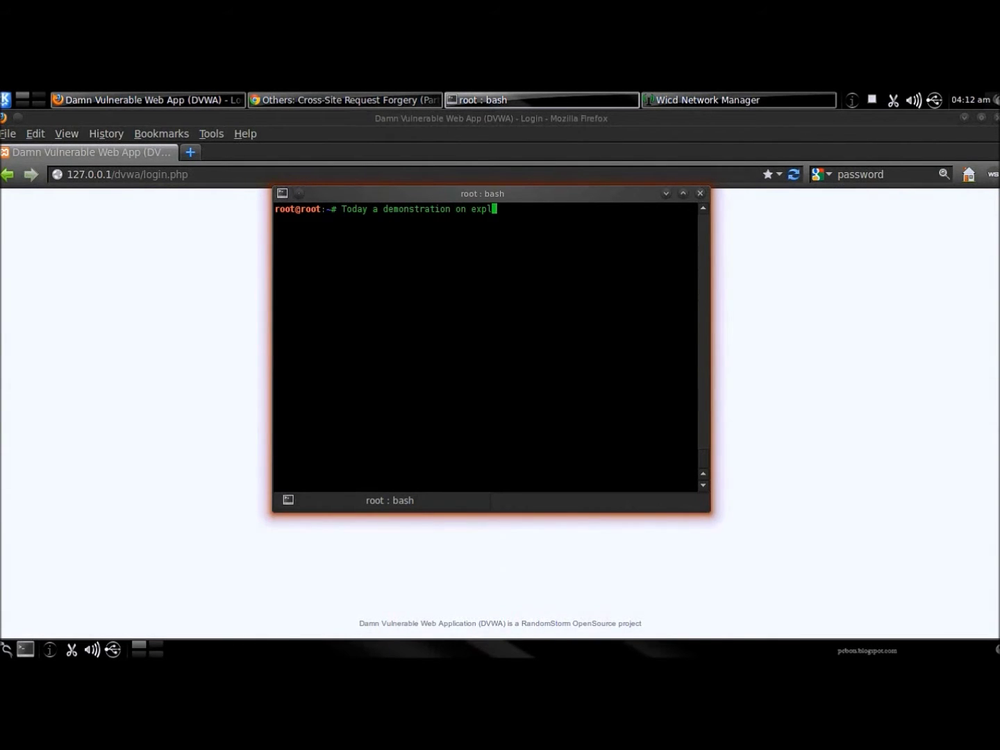
{"action": "type", "text": "oiting a cross s"}
{"action": "type", "text": "ite request f"}
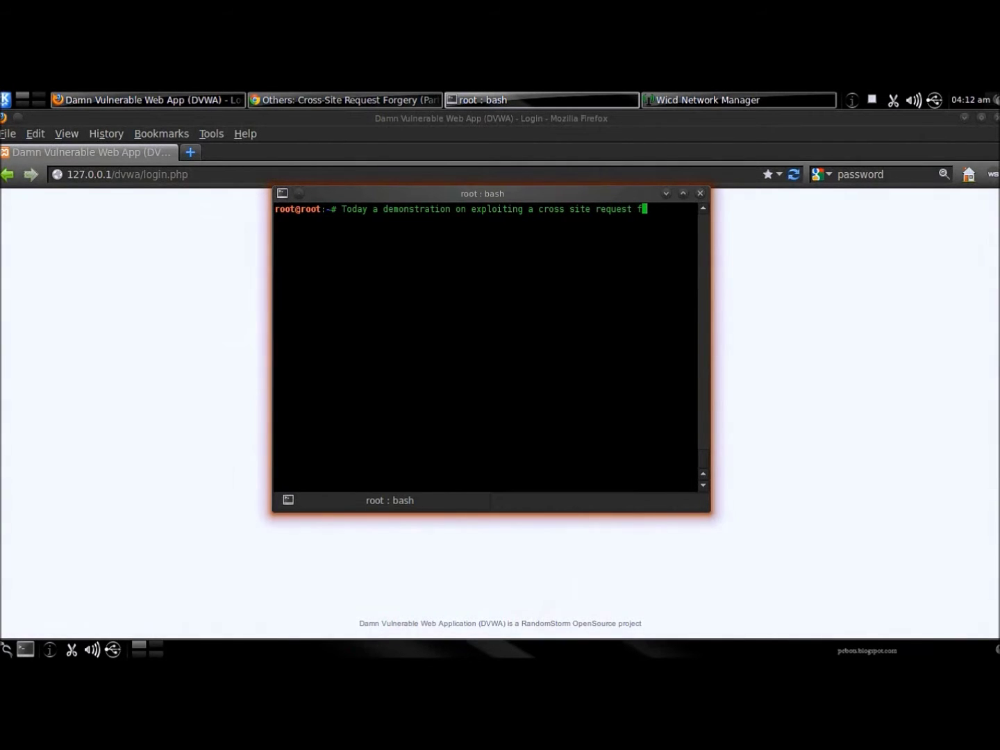
{"action": "type", "text": "orgery vulnerabi"}
{"action": "type", "text": "lity. W"}
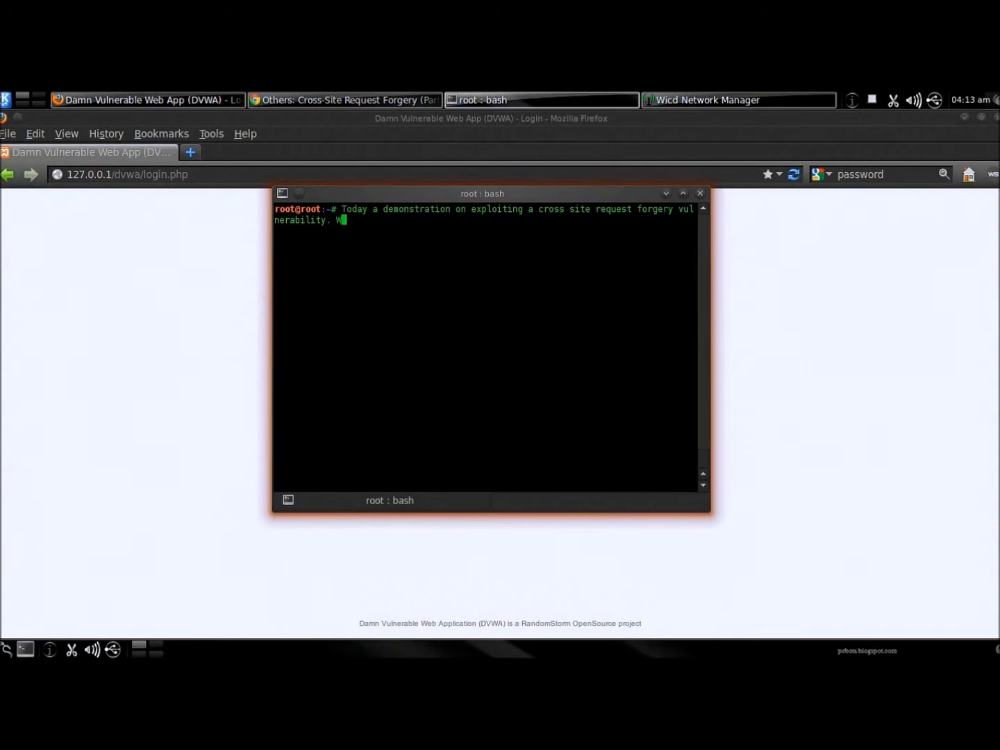
{"action": "type", "text": "e will be "}
{"action": "type", "text": "attacking DVWA"}
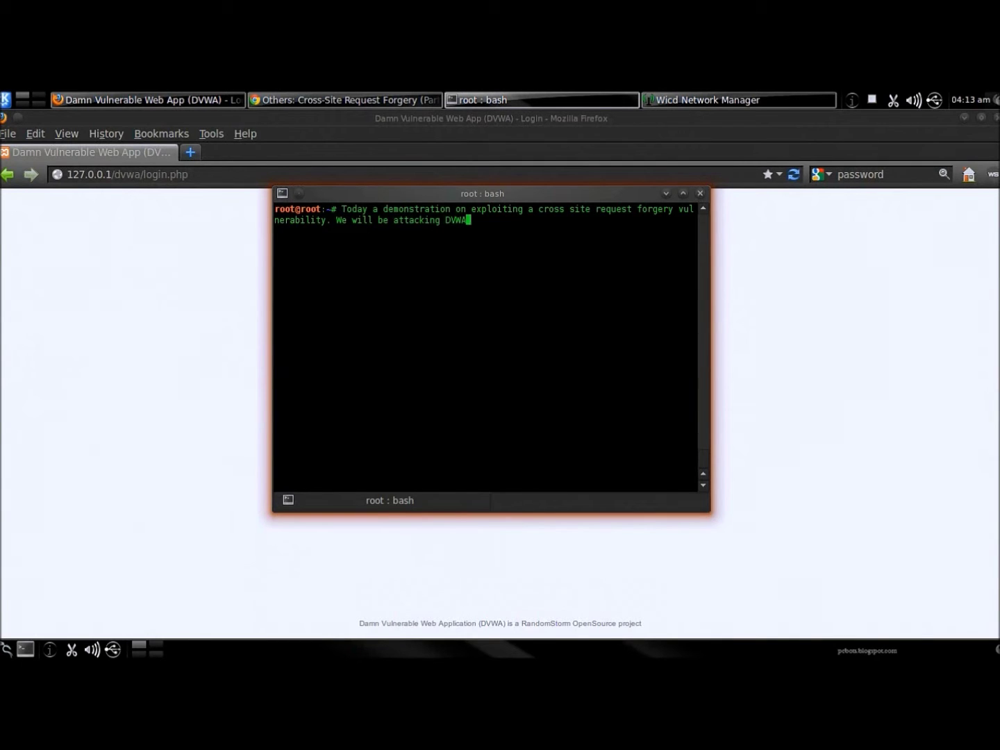
{"action": "type", "text": "ow s"}
{"action": "type", "text": "urity"}
{"action": "type", "text": "clear"}
Add terminal notes introducing the demo and saying the article won't explain it, then clear
{"action": "key", "text": "Return"}
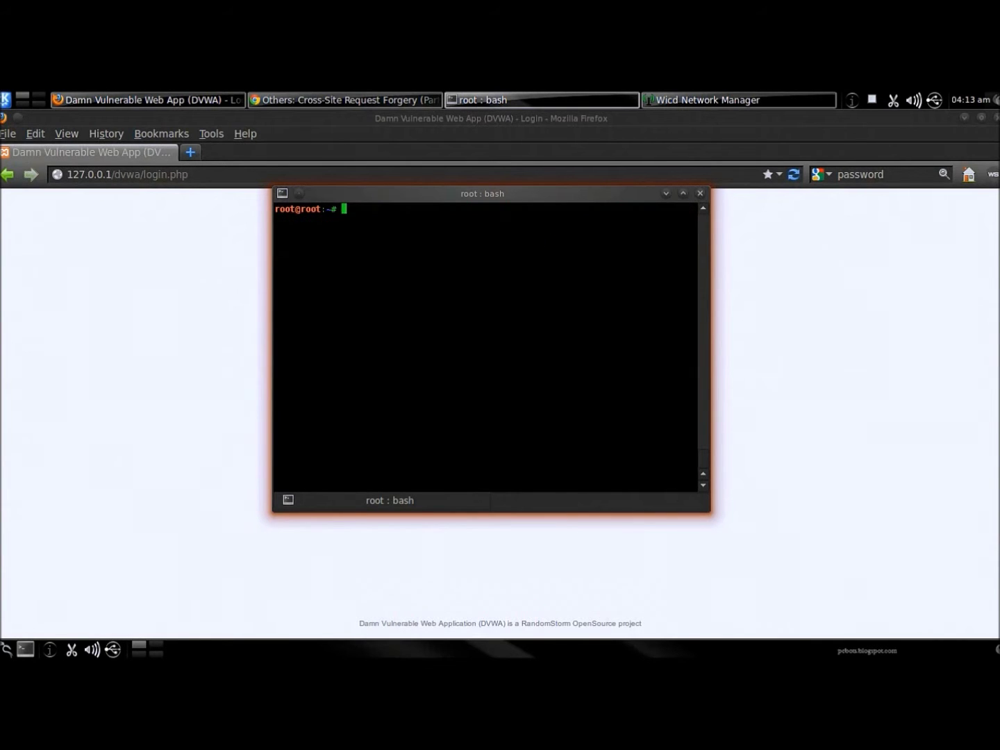
{"action": "type", "text": "l the explain"}
{"action": "type", "text": "ion c"}
{"action": "type", "text": "e fou"}
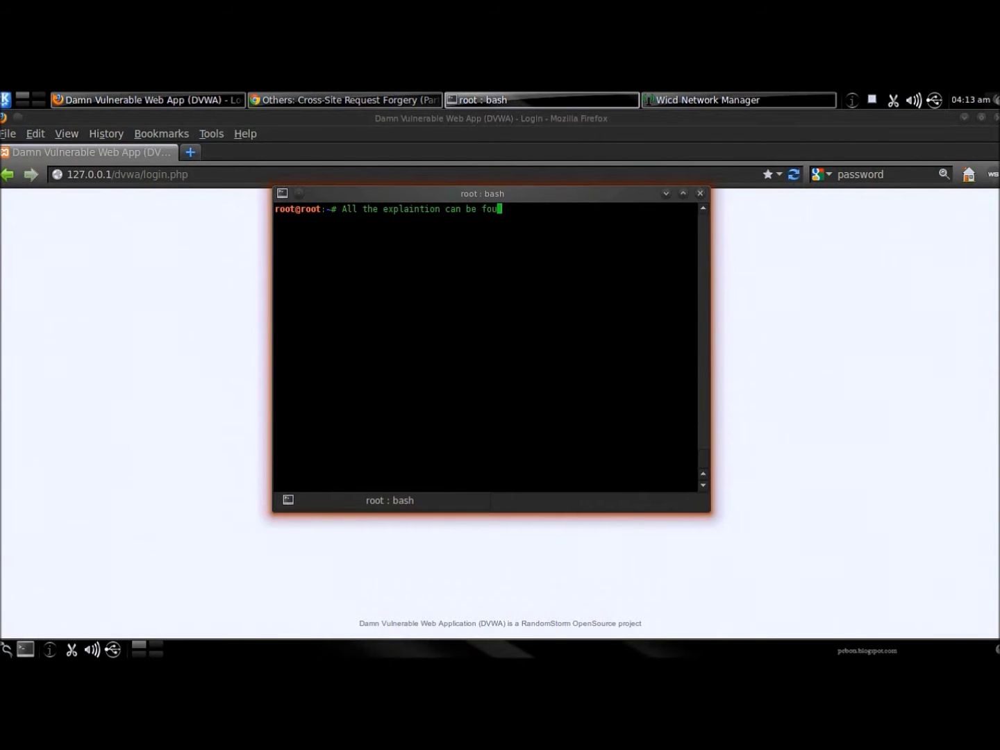
{"action": "type", "text": "nd in athe "}
{"action": "type", "text": "ticl"}
{"action": "type", "text": "ink in the "}
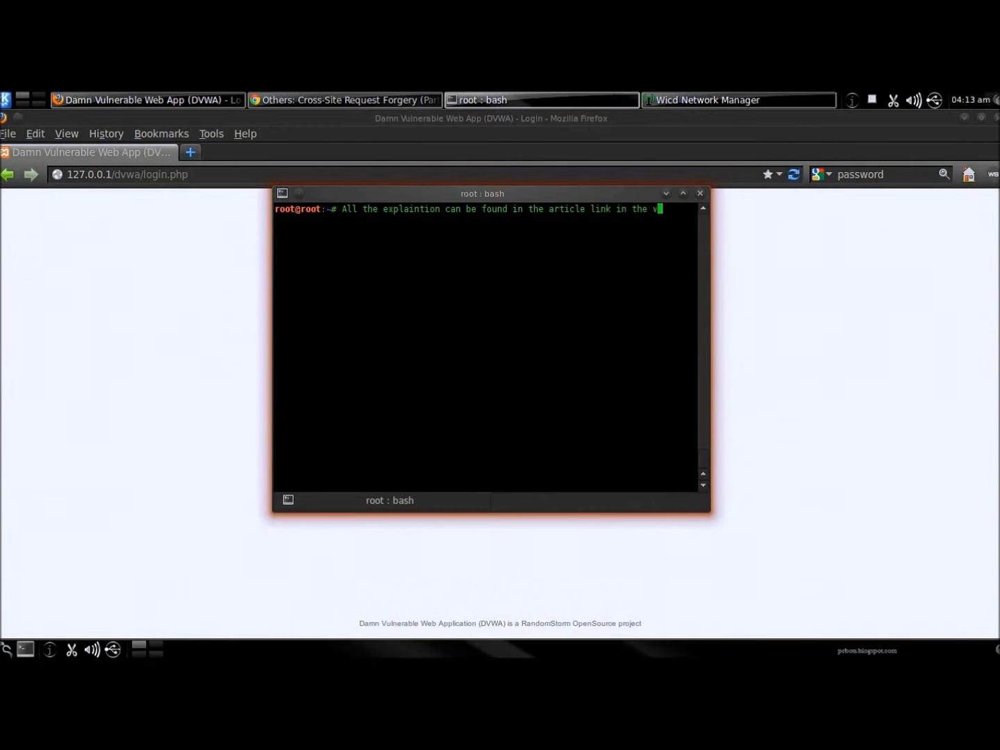
{"action": "type", "text": "video"}
{"action": "type", "text": "scripti"}
{"action": "type", "text": "on below. I"}
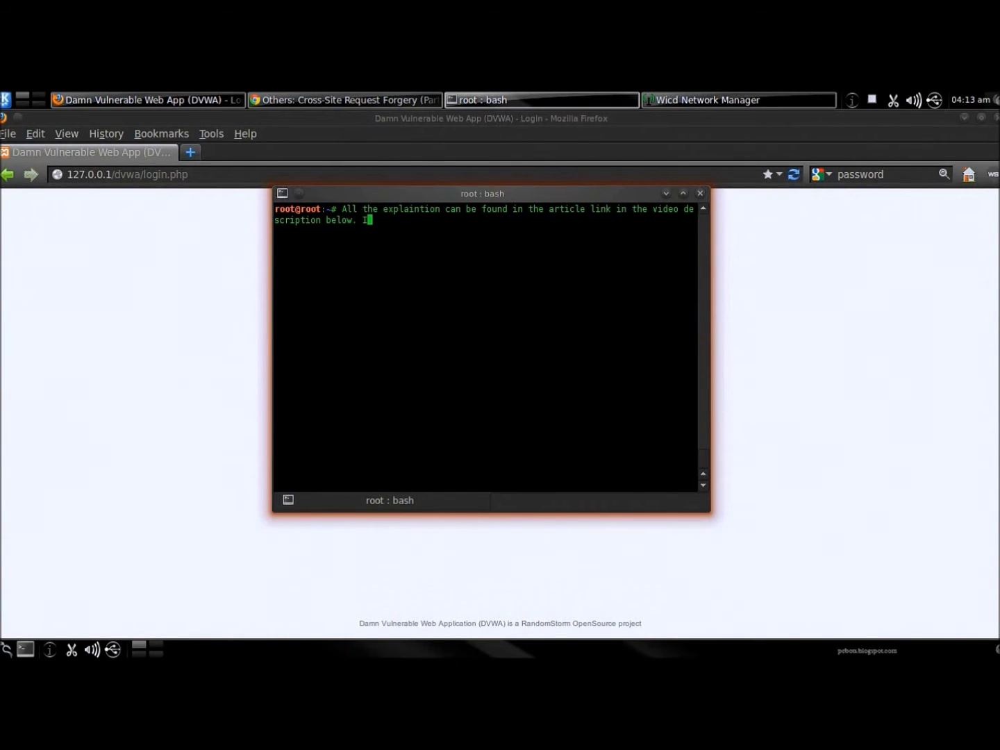
{"action": "type", "text": "n cluding"}
{"action": "key", "text": "BackSpace"}
{"action": "key", "text": "BackSpace"}
{"action": "key", "text": "BackSpace"}
{"action": "type", "text": "uding a rough ex"}
{"action": "type", "text": "plainat"}
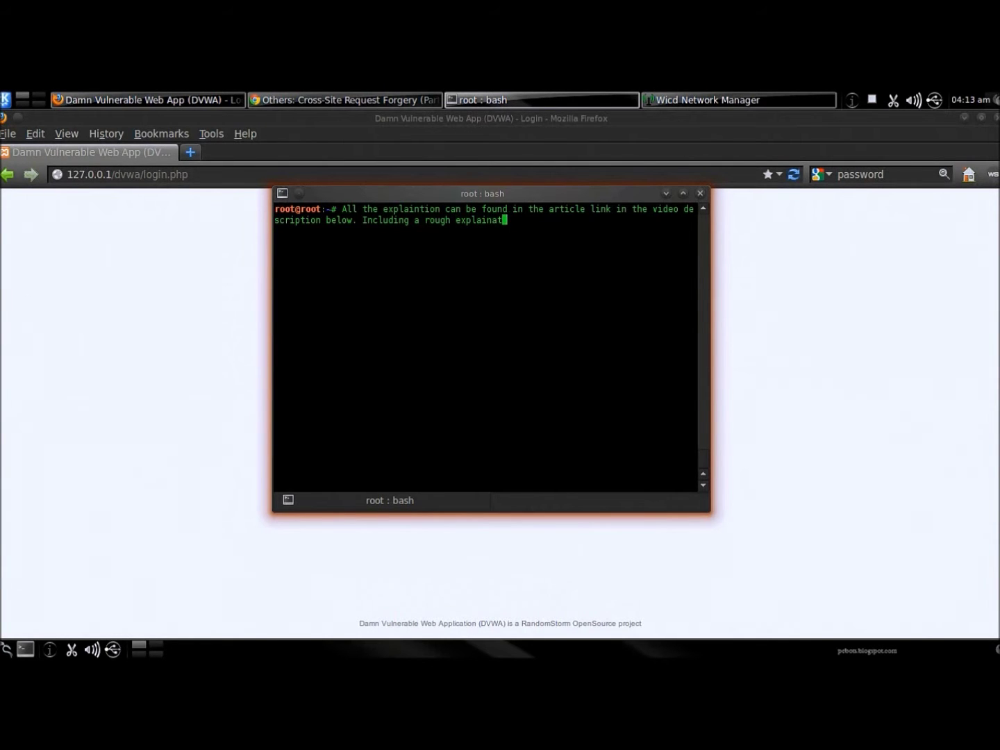
{"action": "type", "text": "ion on the source"}
{"action": "type", "text": " code."}
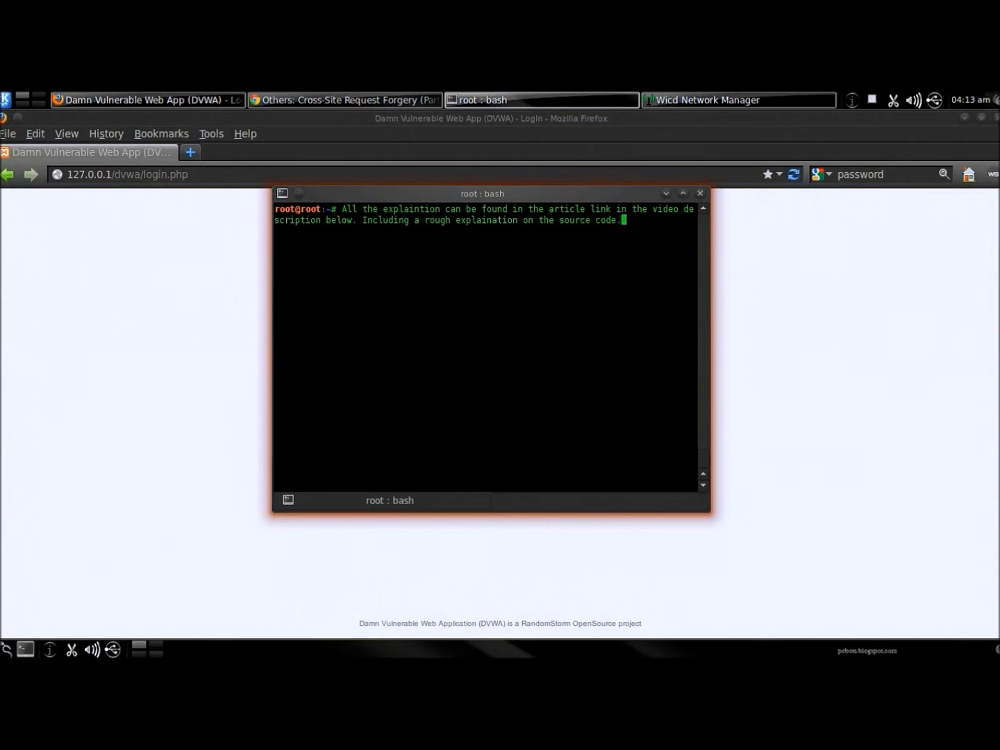
{"action": "key", "text": "Return"}
{"action": "type", "text": "clear"}
{"action": "key", "text": "Return"}
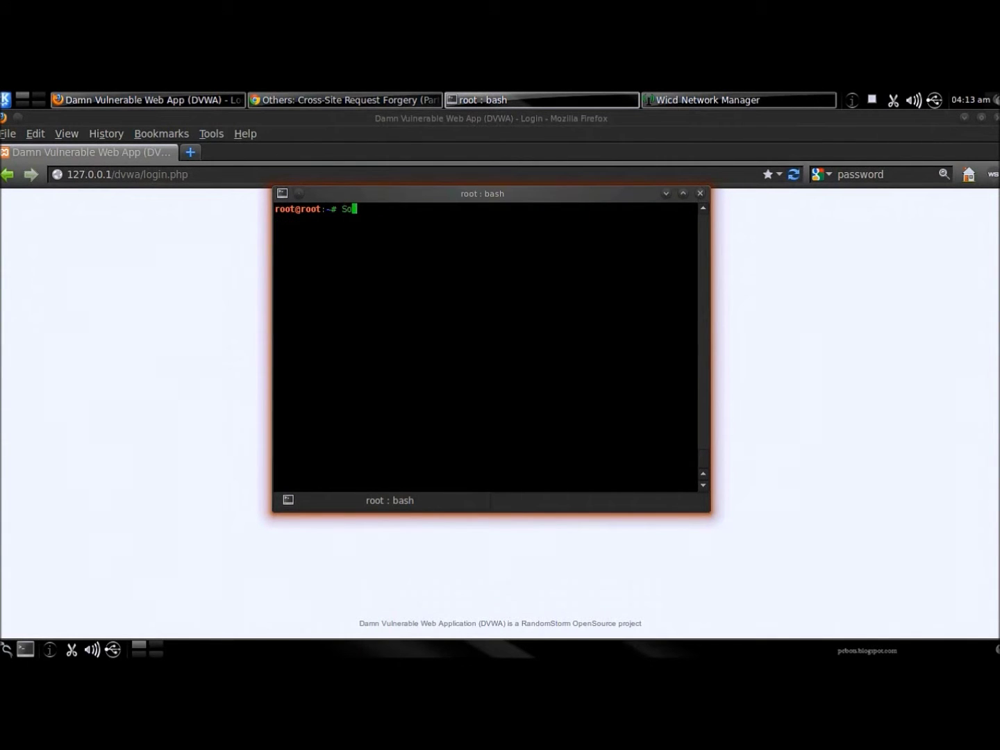
{"action": "type", "text": "i wont be exp"}
{"action": "type", "text": "laining anything "}
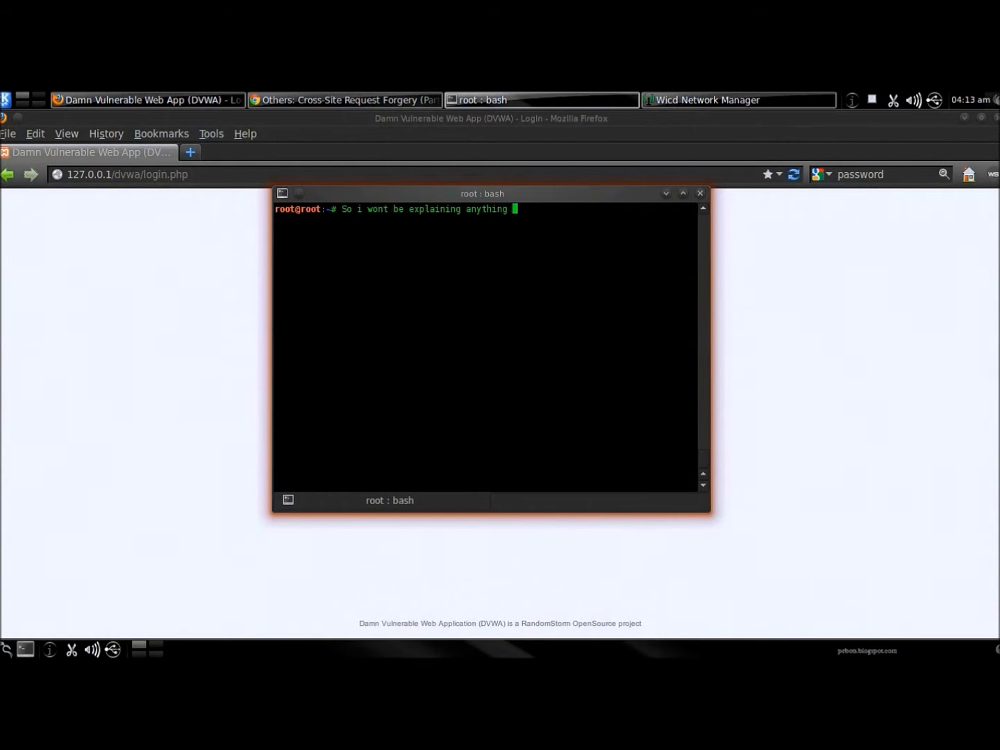
{"action": "type", "text": "throughout the"}
{"action": "type", "text": " video."}
Add a further remark and 'Lets proceed', clearing the terminal after each
{"action": "key", "text": "Return"}
{"action": "type", "text": "clear"}
{"action": "key", "text": "Return"}
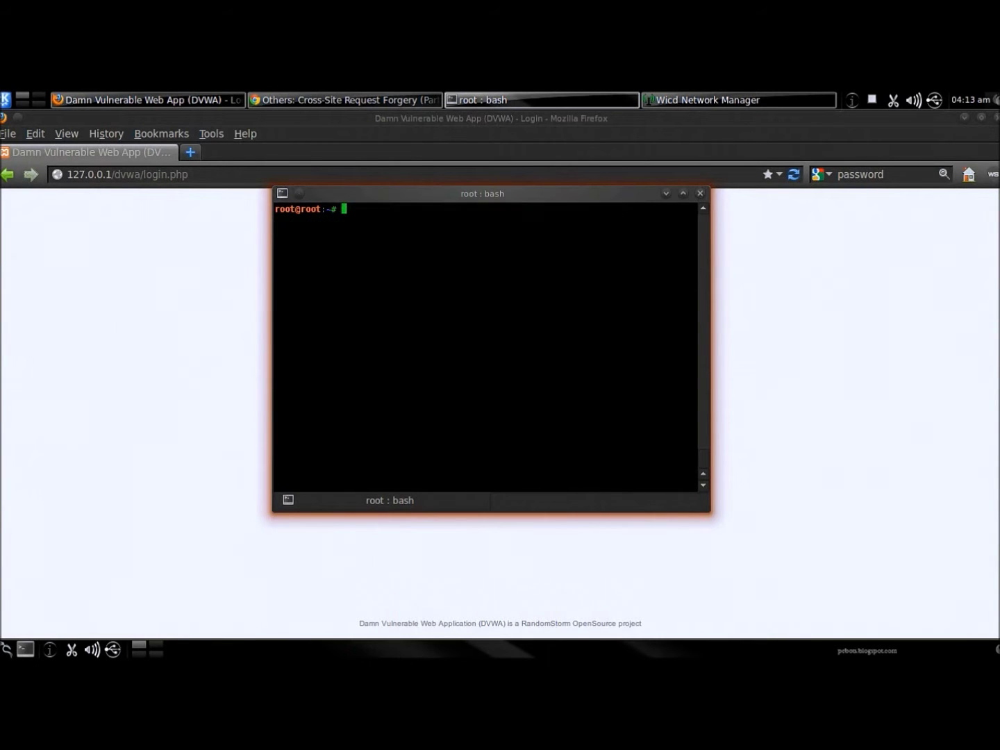
{"action": "type", "text": "ts proceed"}
{"action": "key", "text": "Return"}
{"action": "type", "text": "lea"}
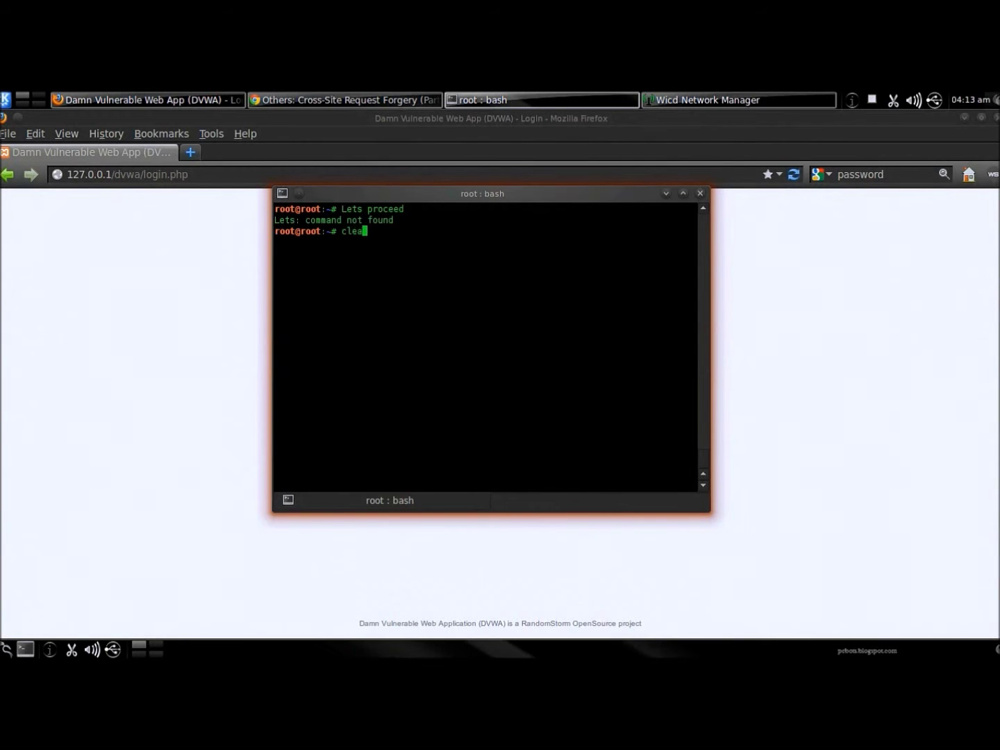
{"action": "type", "text": "r"}
{"action": "key", "text": "Return"}
Log in to DVWA as admin with 'password' copied from the Firefox search box
{"action": "left_click", "coordinate": [201, 320]}
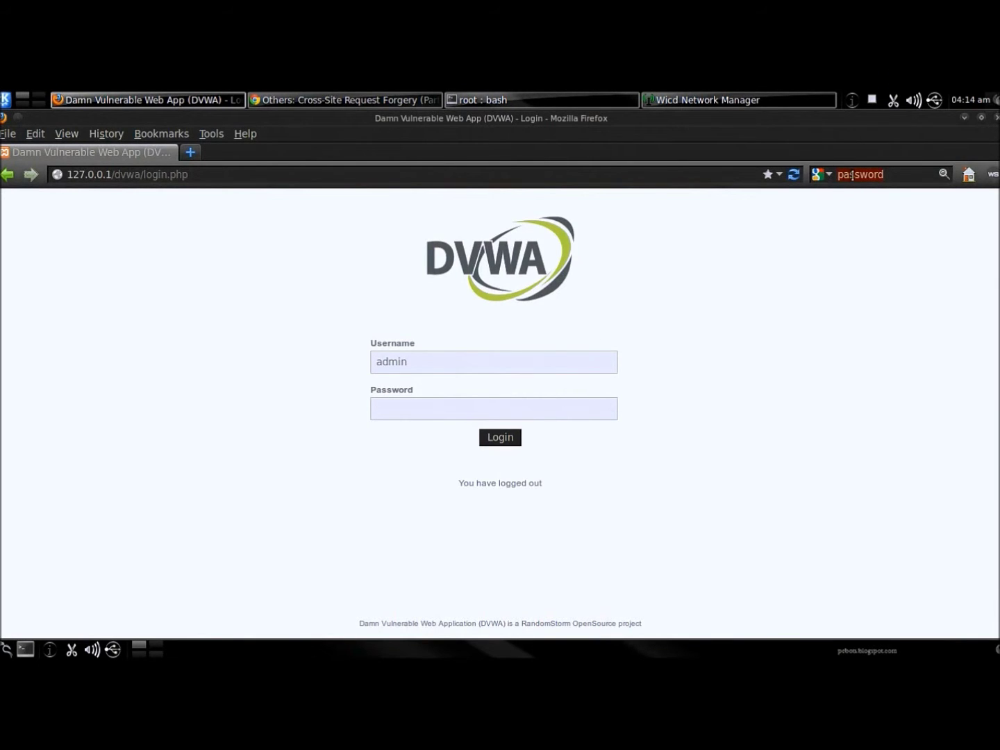
{"action": "right_click", "coordinate": [852, 175]}
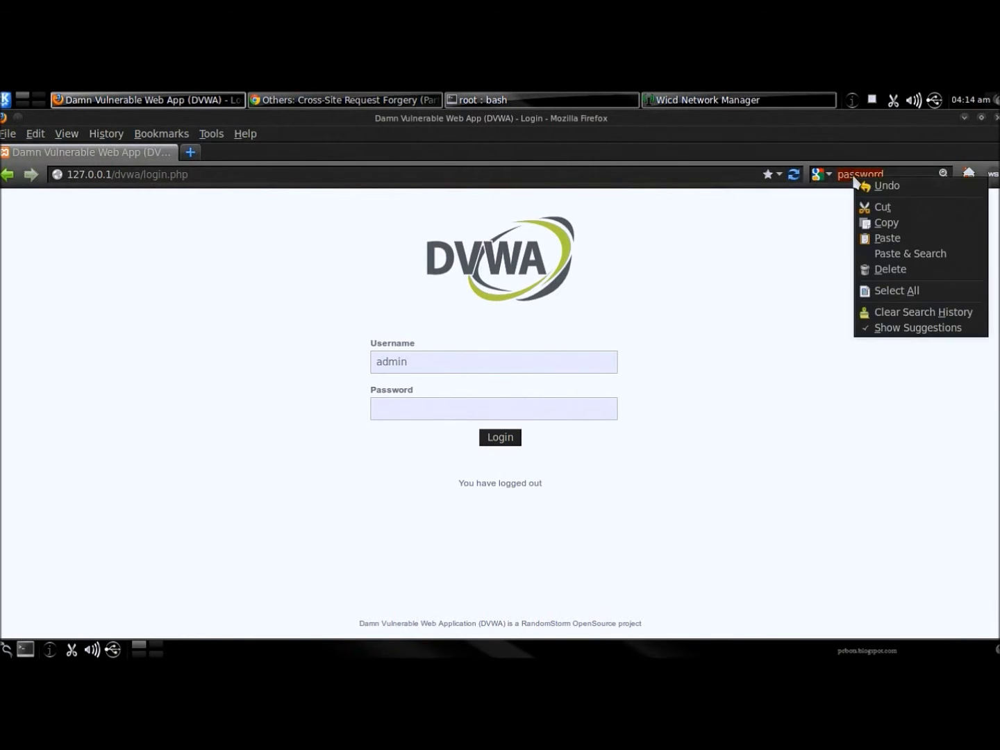
{"action": "left_click", "coordinate": [891, 224]}
{"action": "right_click", "coordinate": [459, 409]}
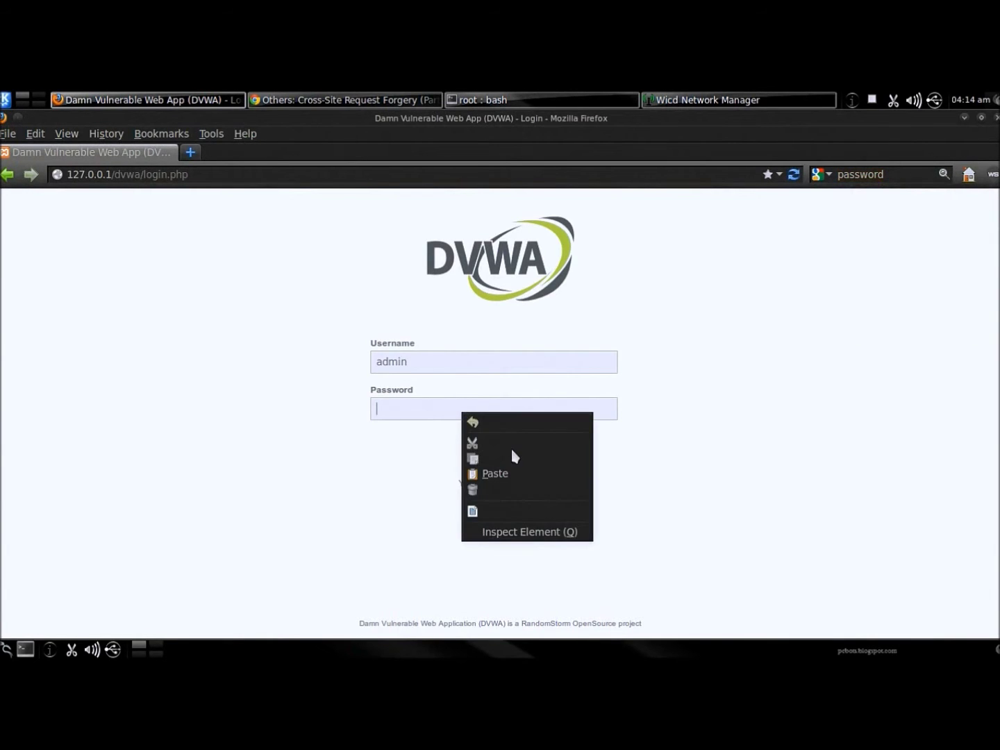
{"action": "left_click", "coordinate": [511, 473]}
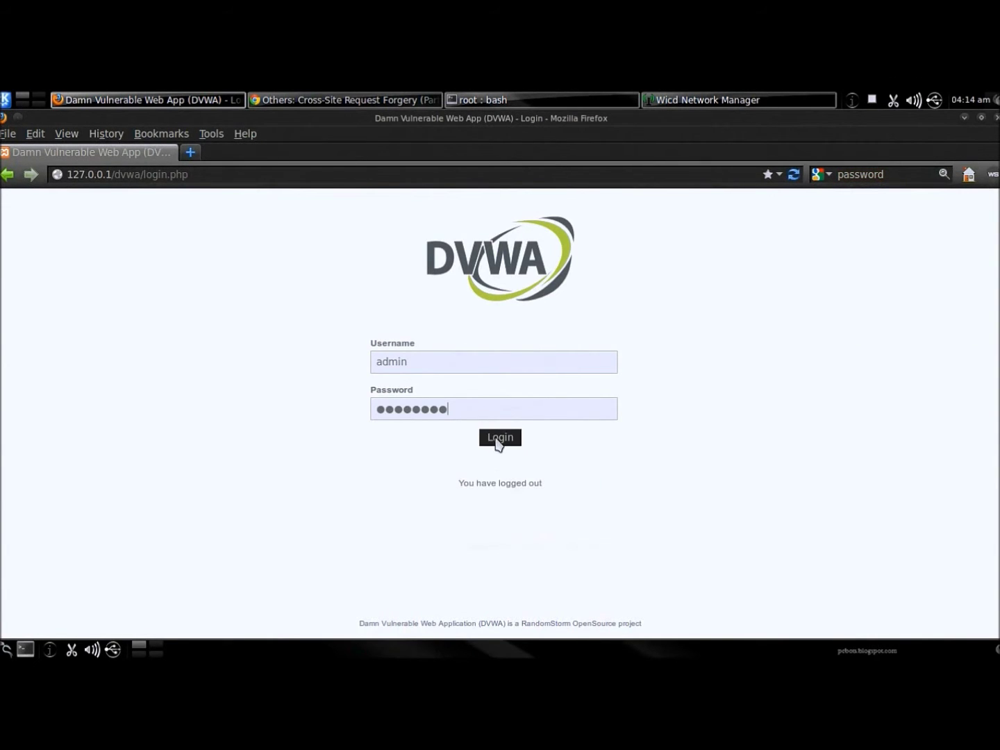
{"action": "left_click", "coordinate": [496, 440]}
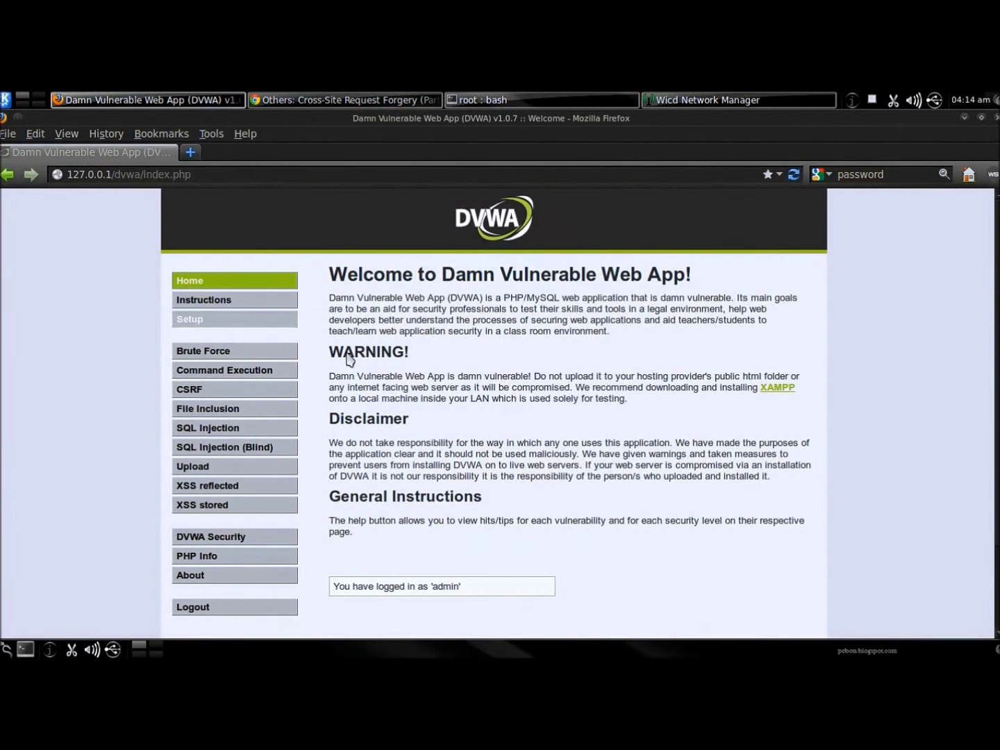
Set the DVWA script security level to low and check the confirmation
{"action": "left_click", "coordinate": [227, 537]}
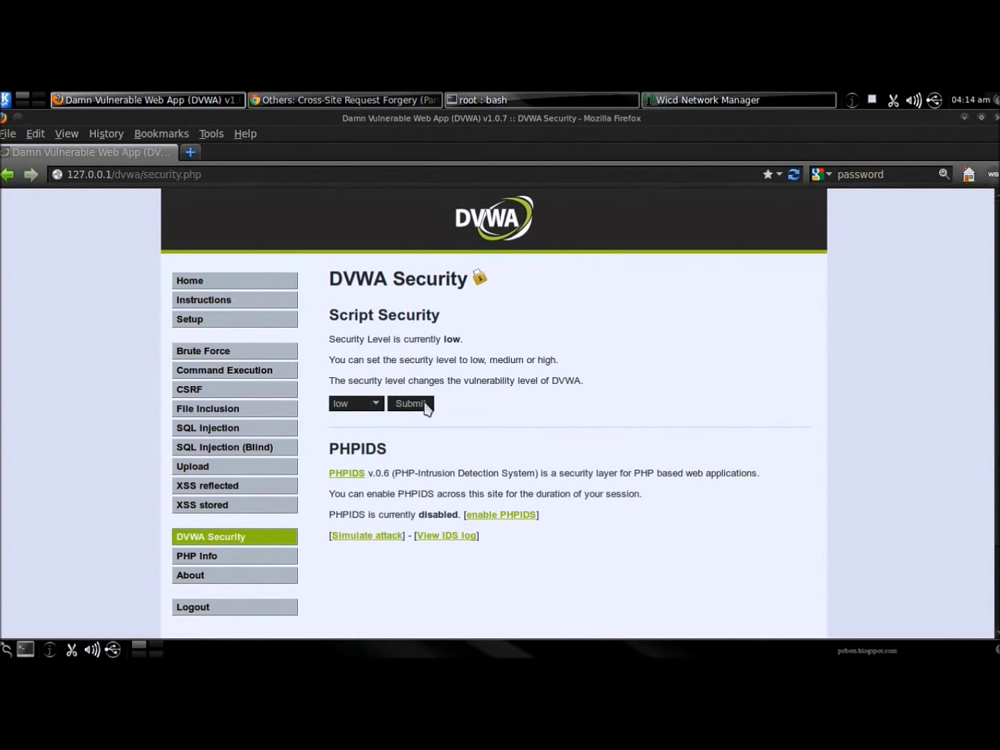
{"action": "left_click", "coordinate": [425, 405]}
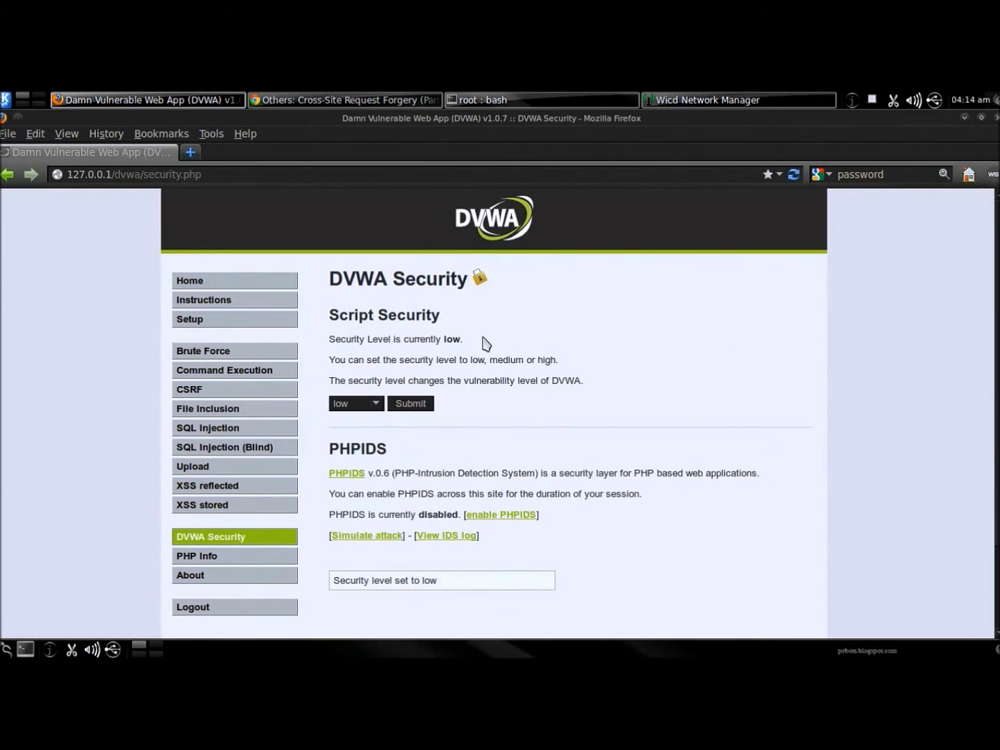
{"action": "left_click_drag", "start_coordinate": [464, 339], "coordinate": [336, 339]}
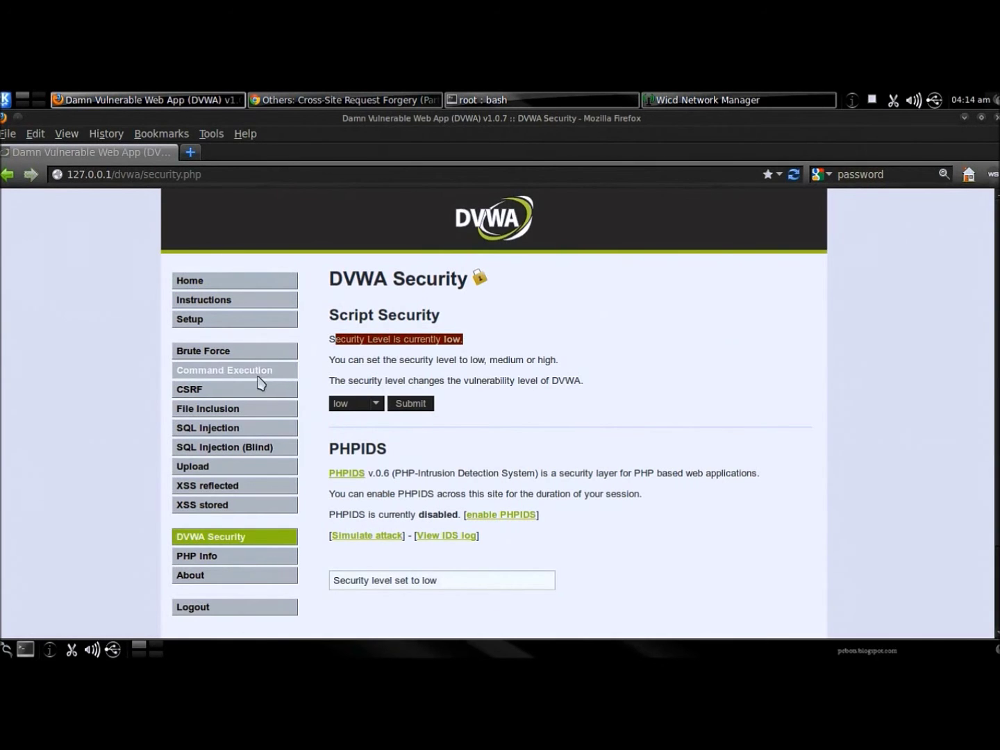
{"action": "left_click", "coordinate": [186, 390]}
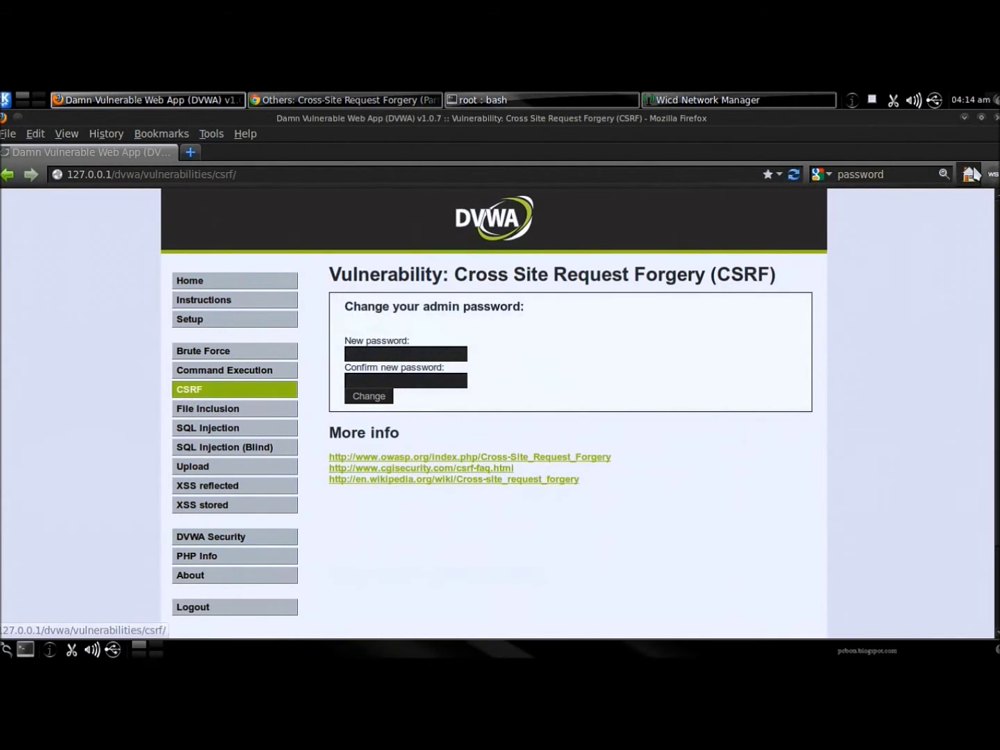
Put 'james' in the Firefox search box and copy it
{"action": "left_click", "coordinate": [833, 178]}
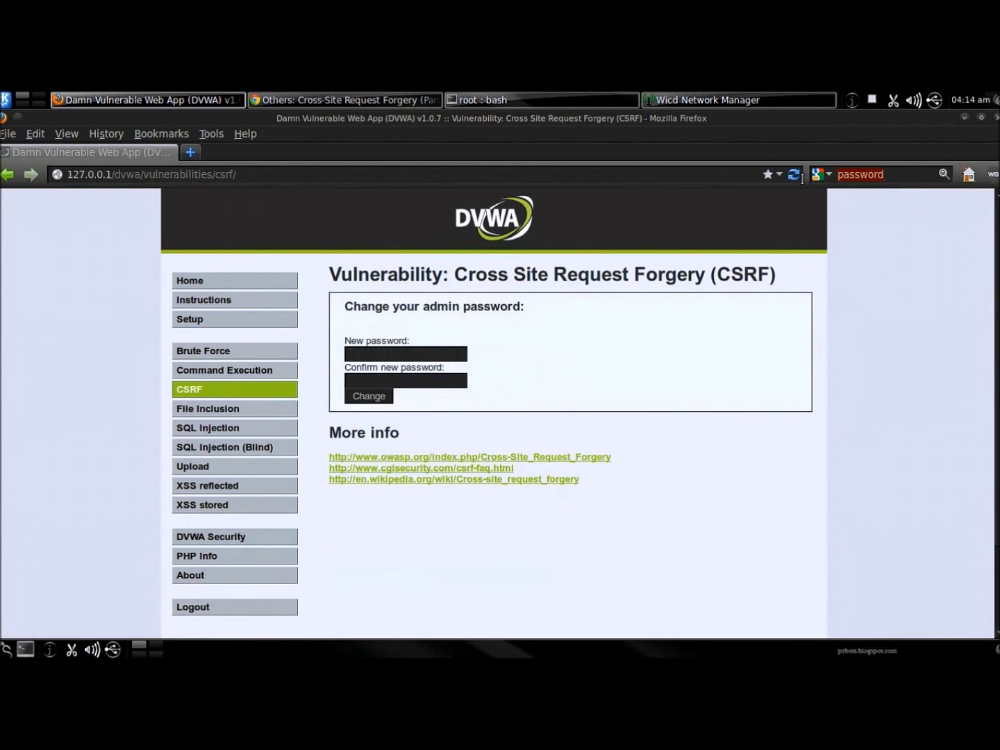
{"action": "type", "text": "james"}
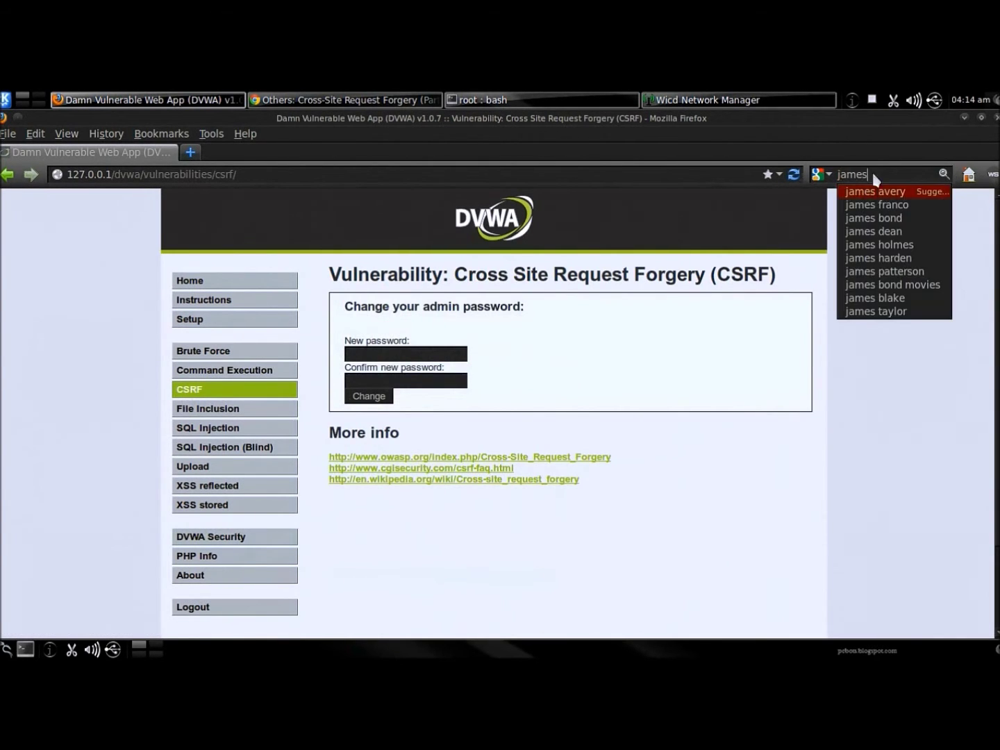
{"action": "left_click", "coordinate": [871, 171]}
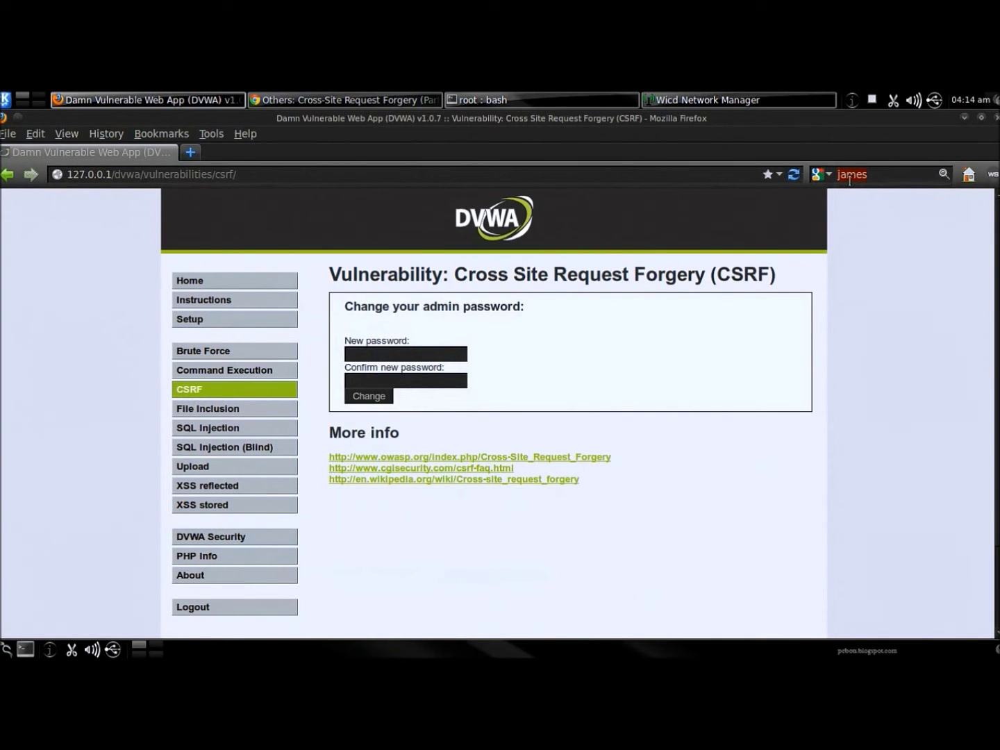
{"action": "right_click", "coordinate": [846, 177]}
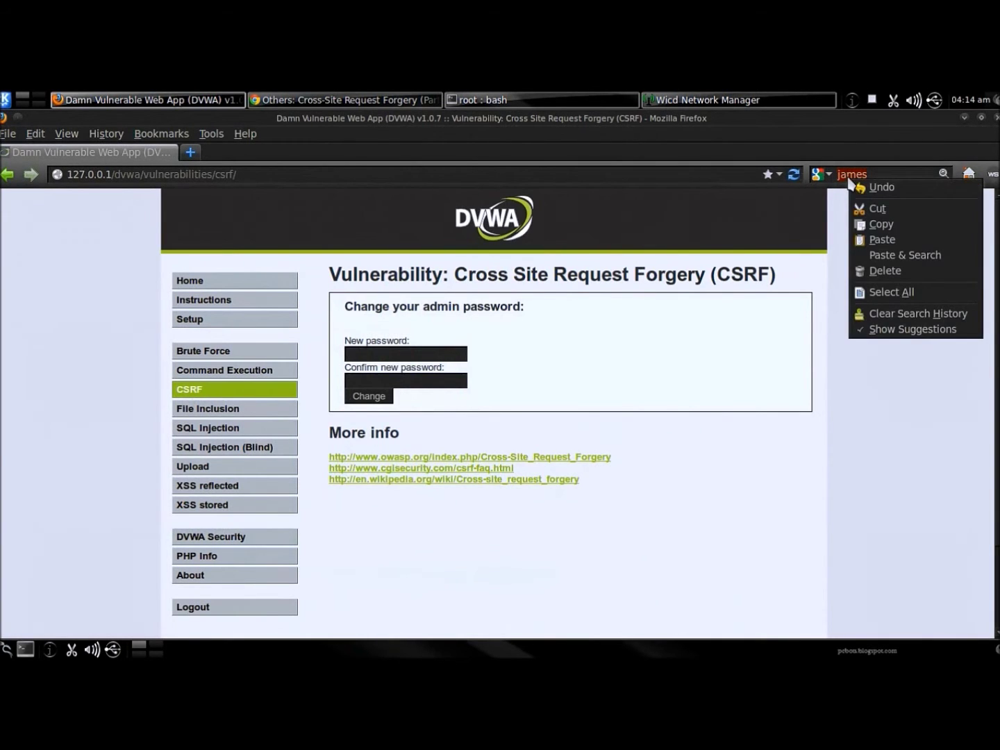
{"action": "left_click", "coordinate": [879, 224]}
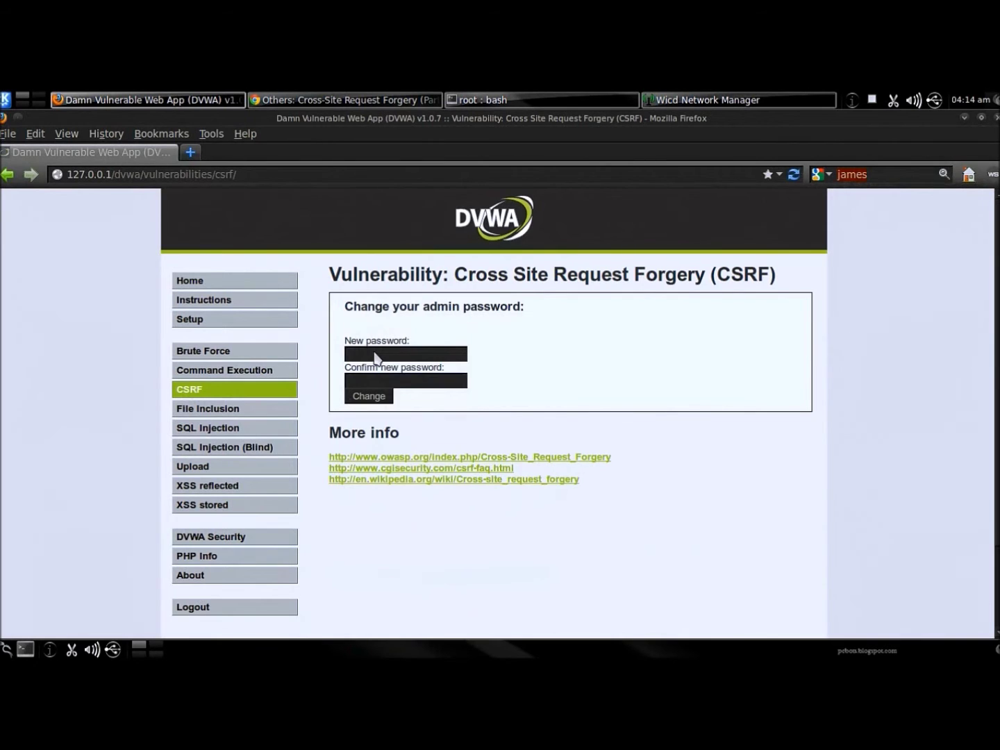
{"action": "right_click", "coordinate": [374, 352]}
{"action": "left_click", "coordinate": [408, 415]}
{"action": "right_click", "coordinate": [361, 381]}
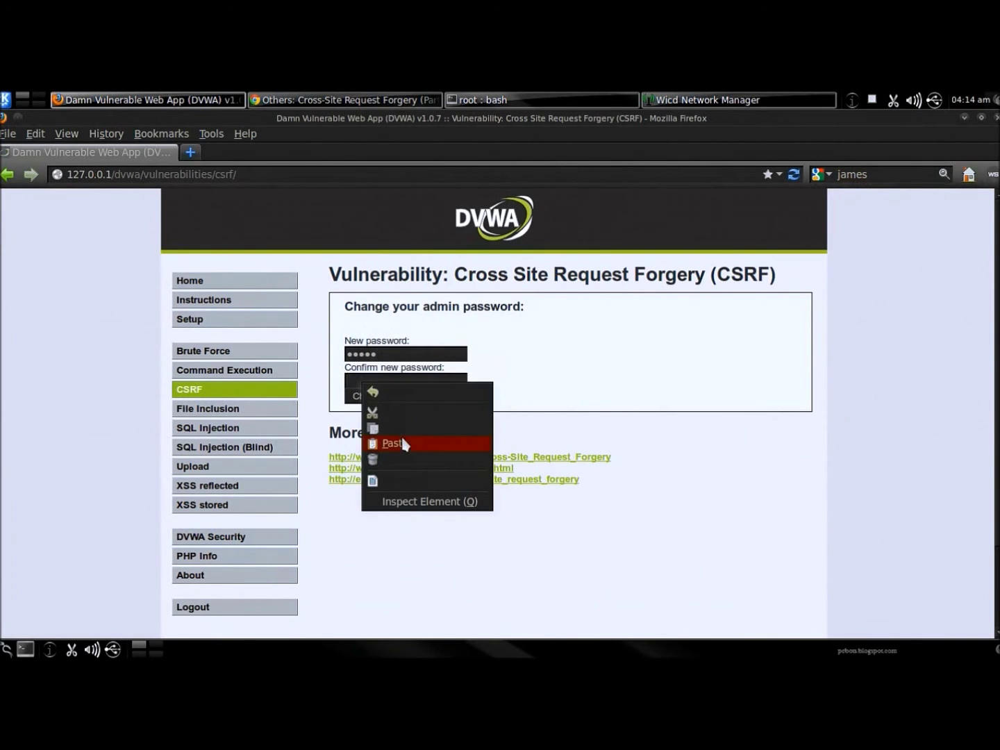
{"action": "left_click", "coordinate": [400, 444]}
{"action": "left_click", "coordinate": [356, 396]}
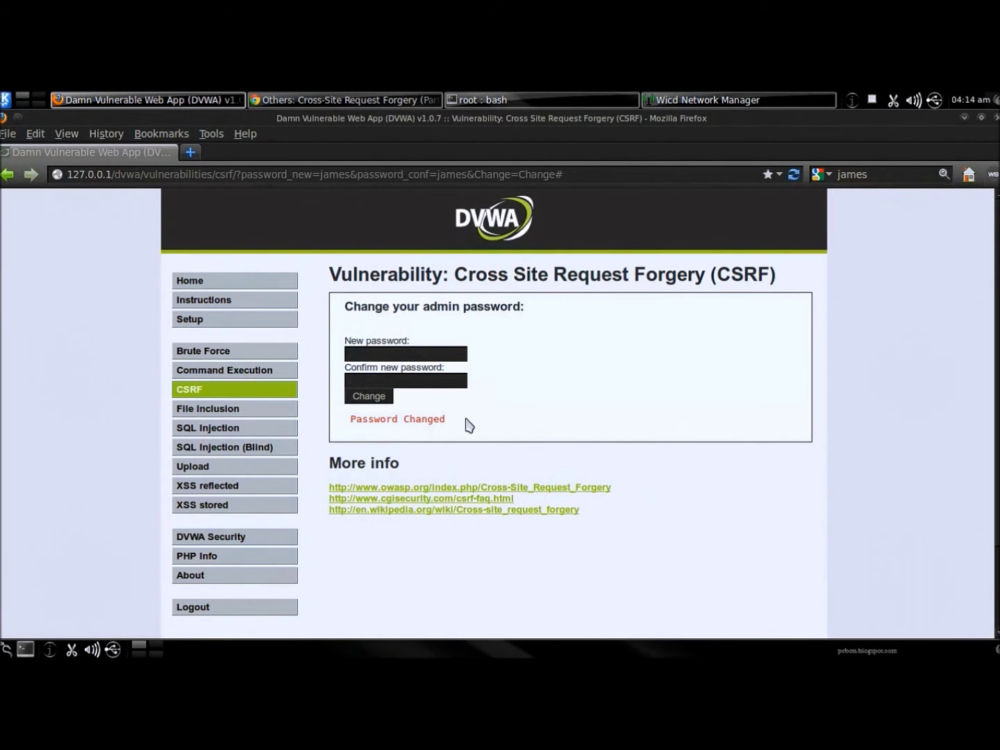
{"action": "left_click_drag", "start_coordinate": [448, 419], "coordinate": [335, 429]}
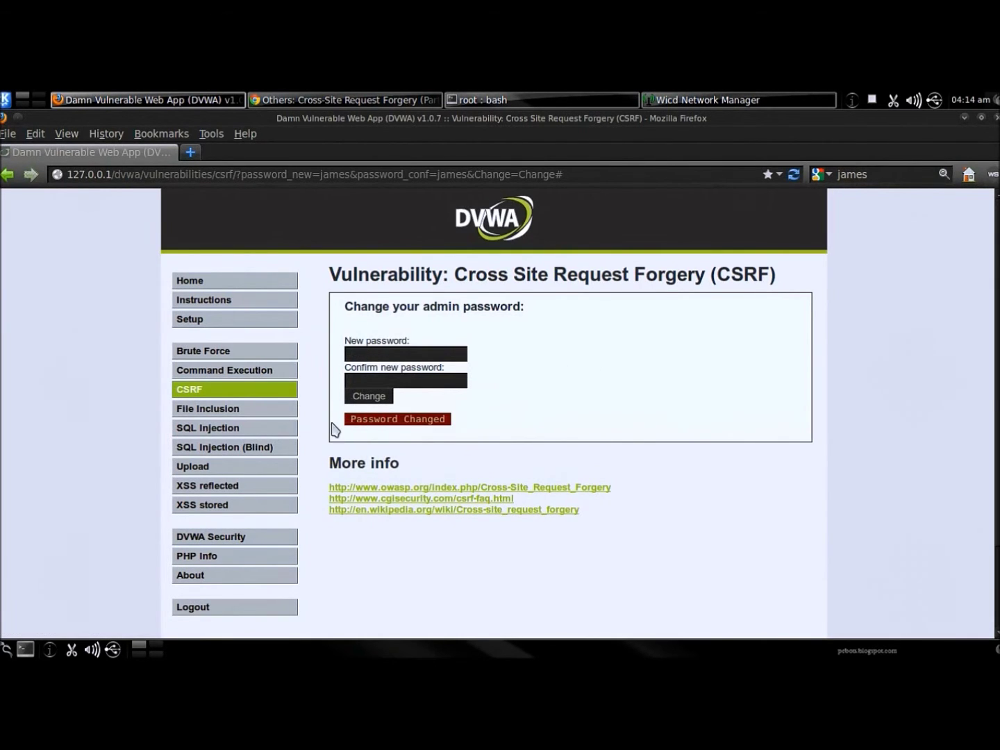
{"action": "left_click", "coordinate": [492, 416]}
{"action": "right_click", "coordinate": [490, 416]}
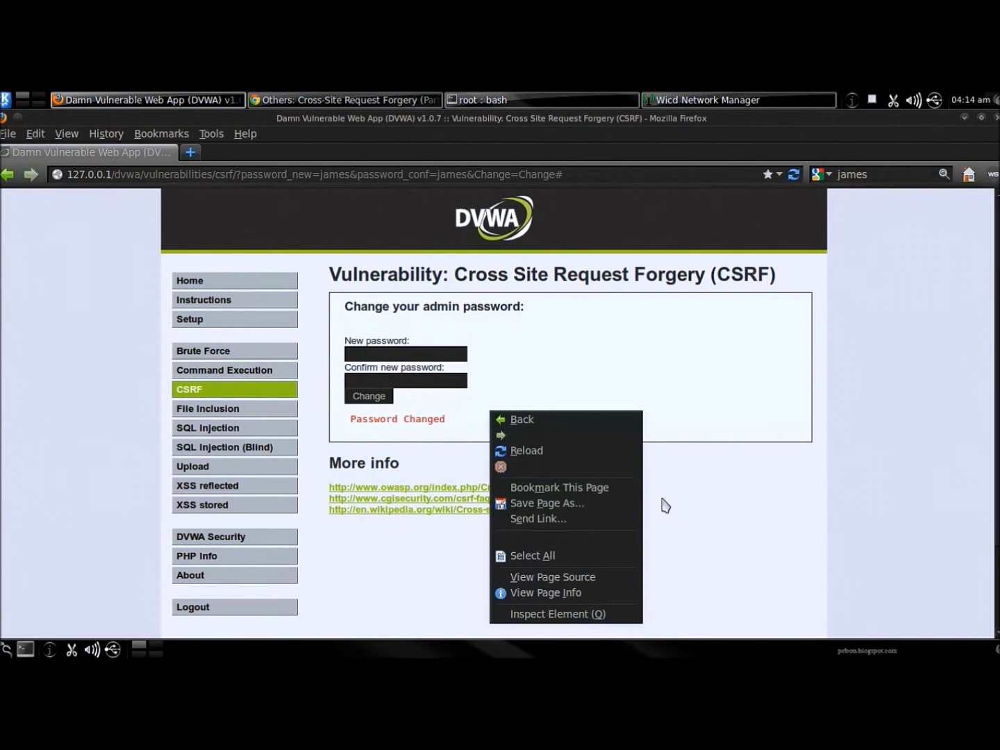
Copy the page-source form markup from the h3 heading through </form>, then close it
{"action": "left_click", "coordinate": [579, 577]}
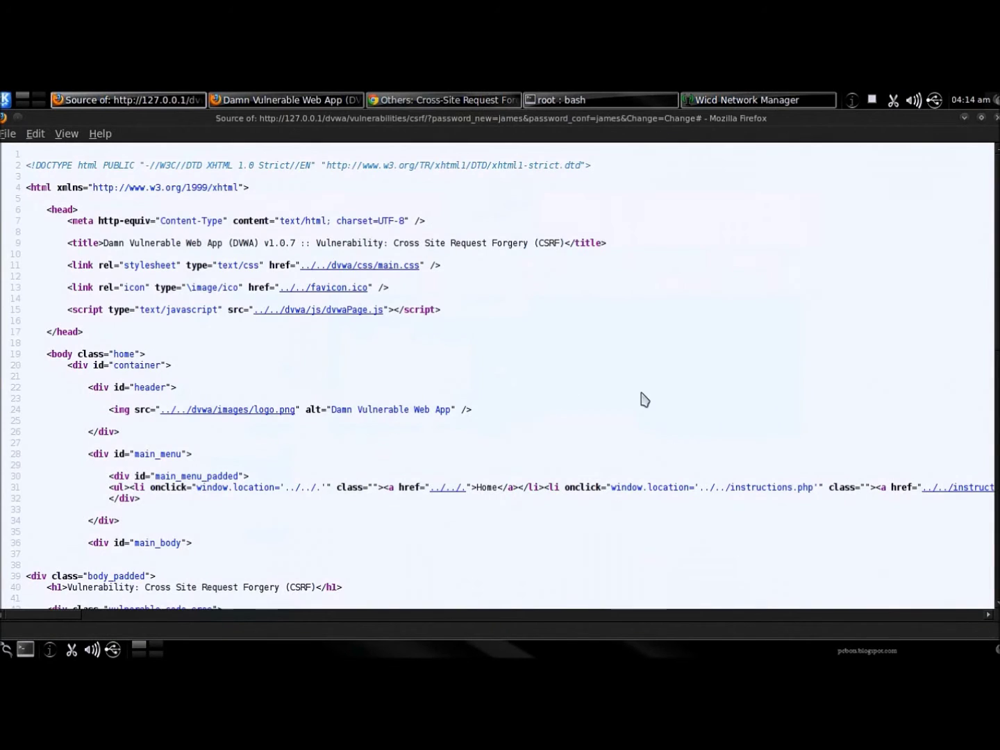
{"action": "scroll", "coordinate": [644, 399], "scroll_direction": "down", "scroll_amount": 1}
{"action": "scroll", "coordinate": [644, 399], "scroll_direction": "down", "scroll_amount": 7}
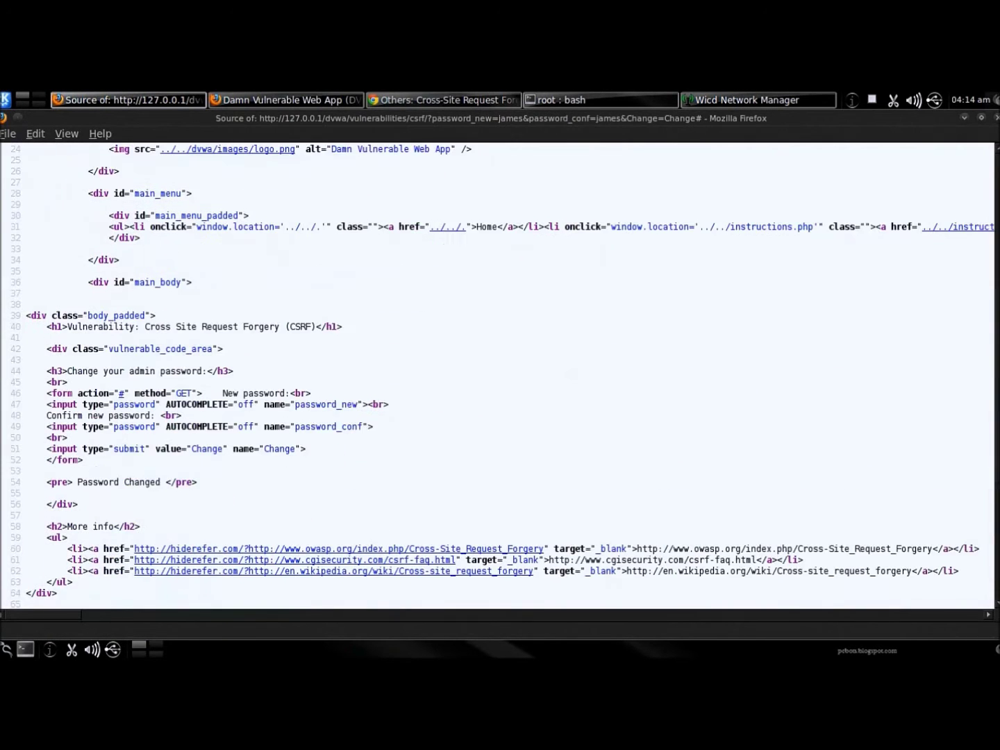
{"action": "scroll", "coordinate": [457, 398], "scroll_direction": "down", "scroll_amount": 2}
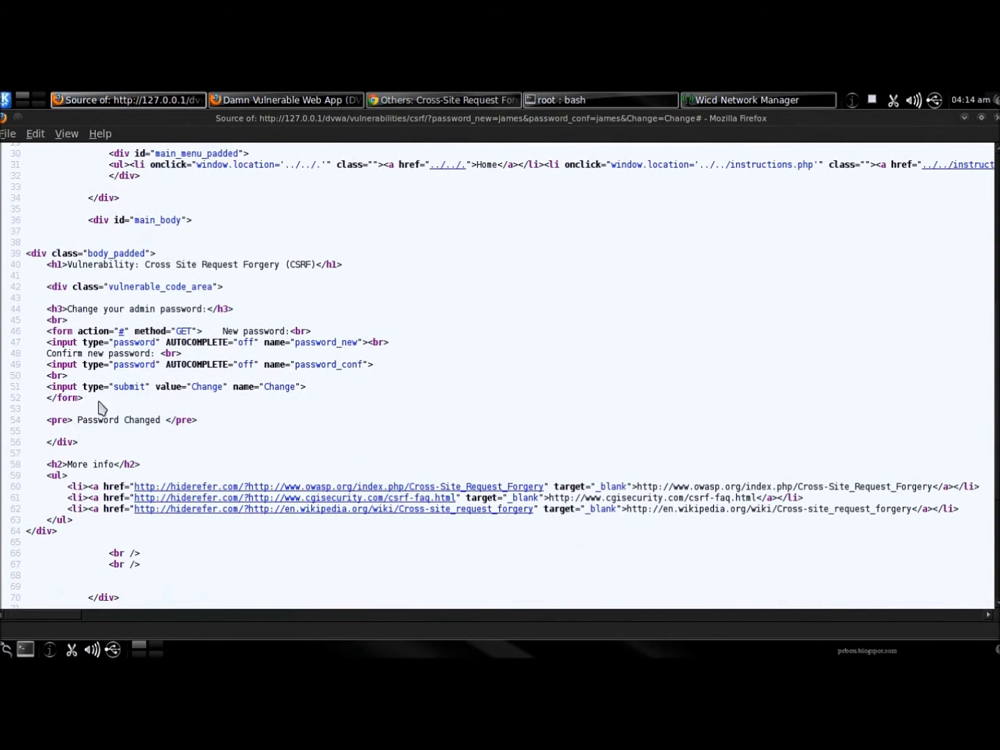
{"action": "left_click_drag", "start_coordinate": [233, 309], "coordinate": [46, 308]}
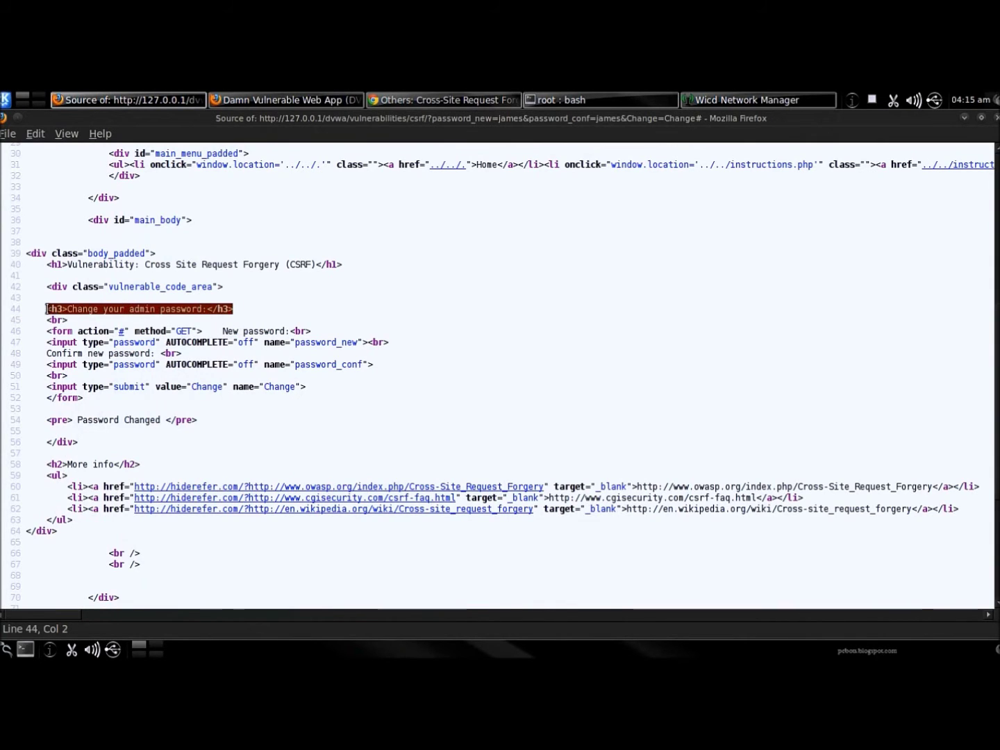
{"action": "left_click", "coordinate": [45, 265]}
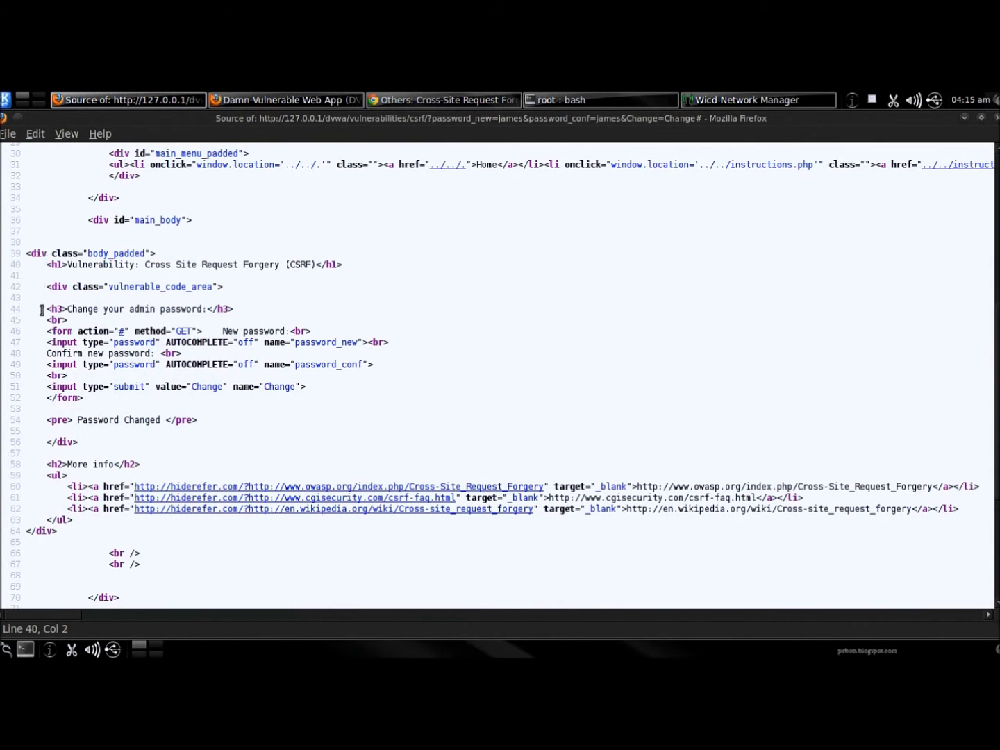
{"action": "left_click_drag", "start_coordinate": [44, 309], "coordinate": [222, 397]}
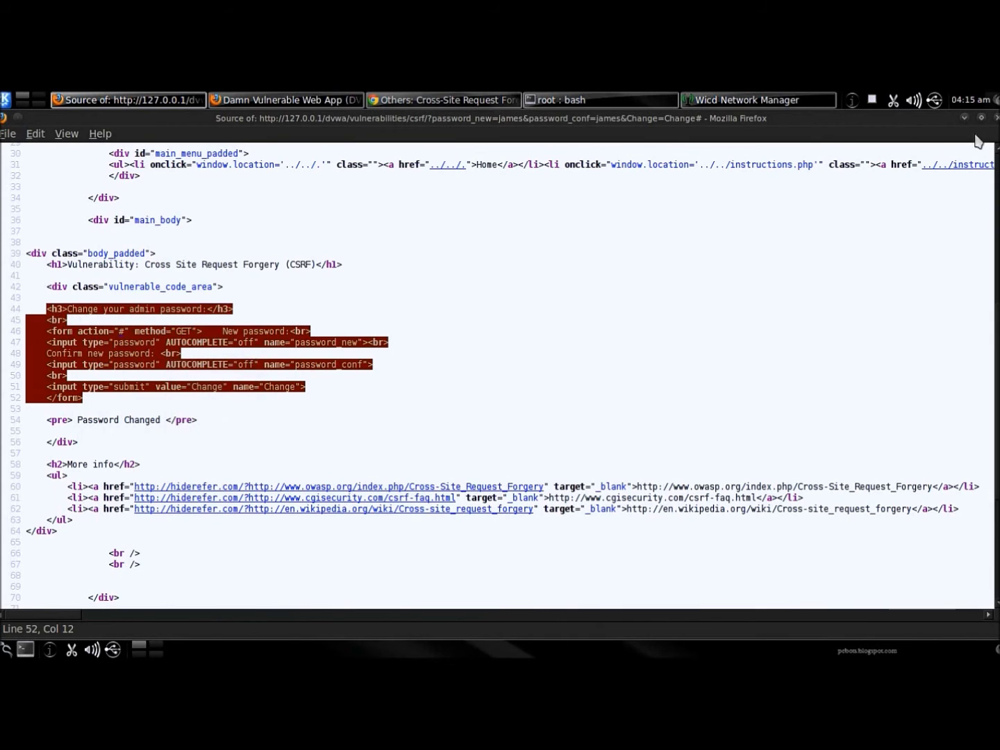
{"action": "left_click", "coordinate": [995, 118]}
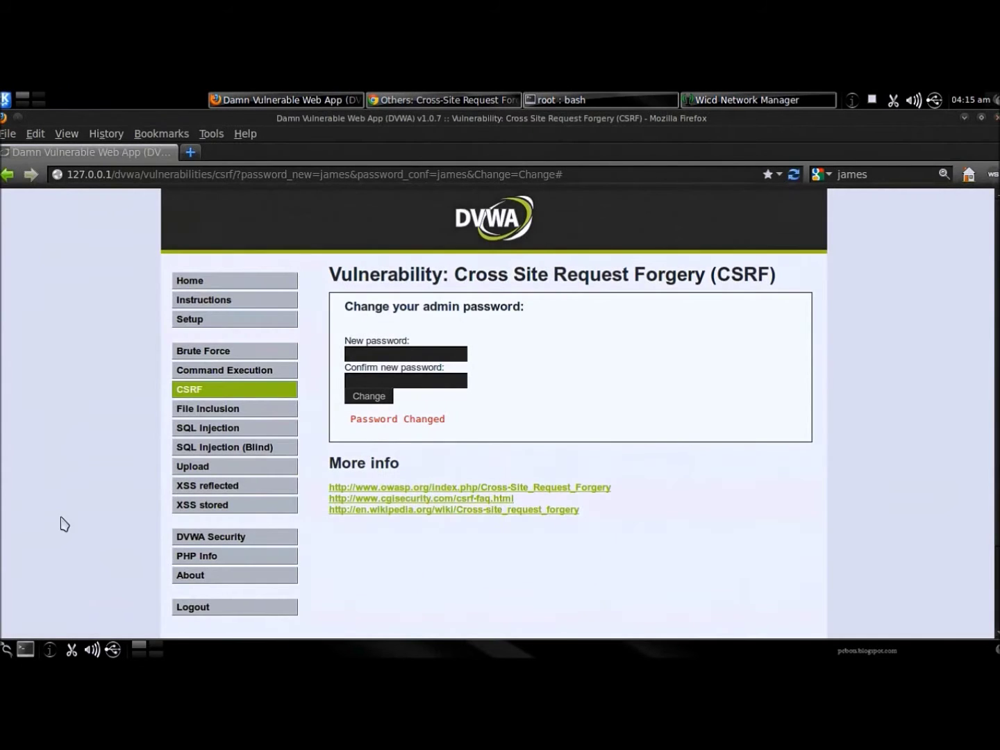
Launch KWrite and paste the copied password-change form code into a new document
{"action": "left_click", "coordinate": [6, 649]}
{"action": "mouse_move", "coordinate": [47, 542]}
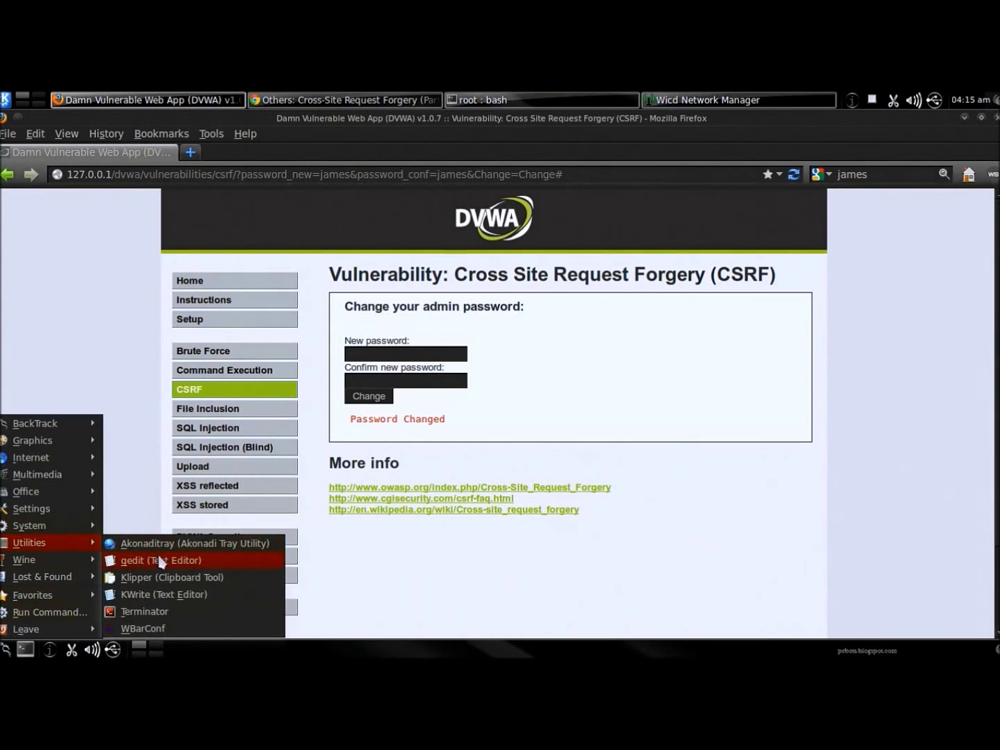
{"action": "left_click", "coordinate": [197, 596]}
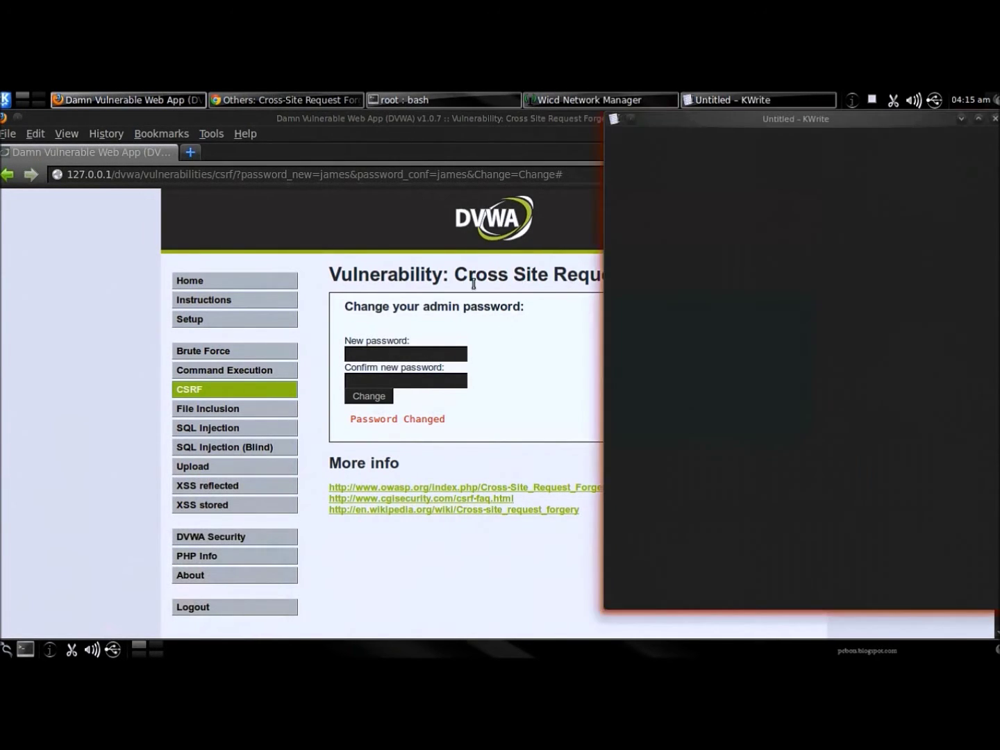
{"action": "right_click", "coordinate": [699, 224]}
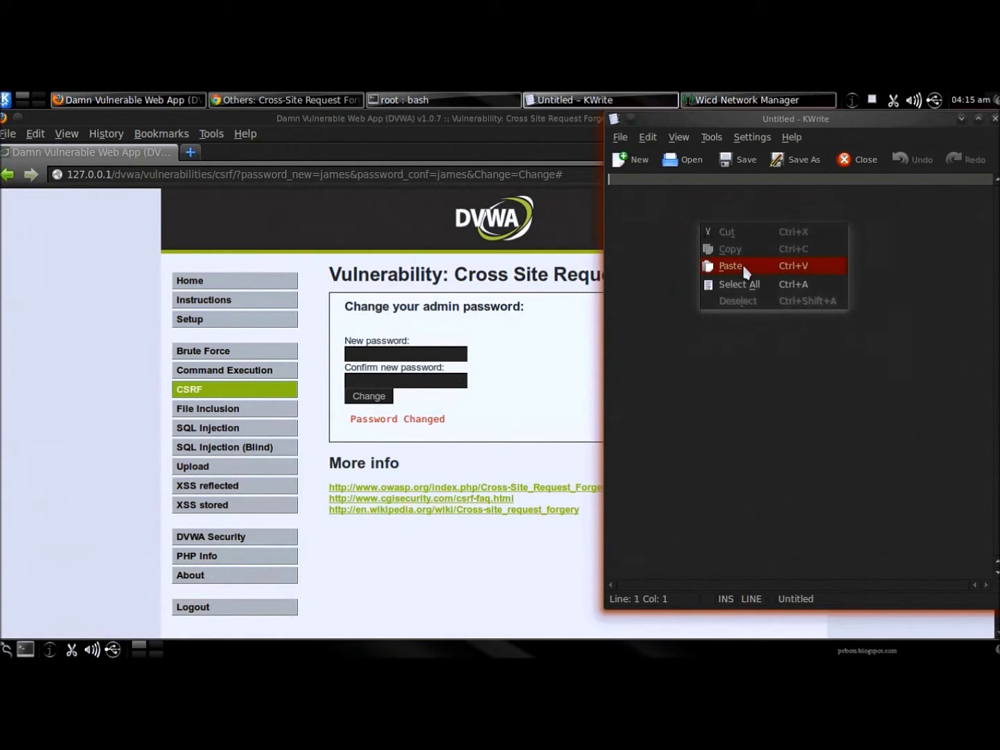
{"action": "left_click", "coordinate": [741, 267]}
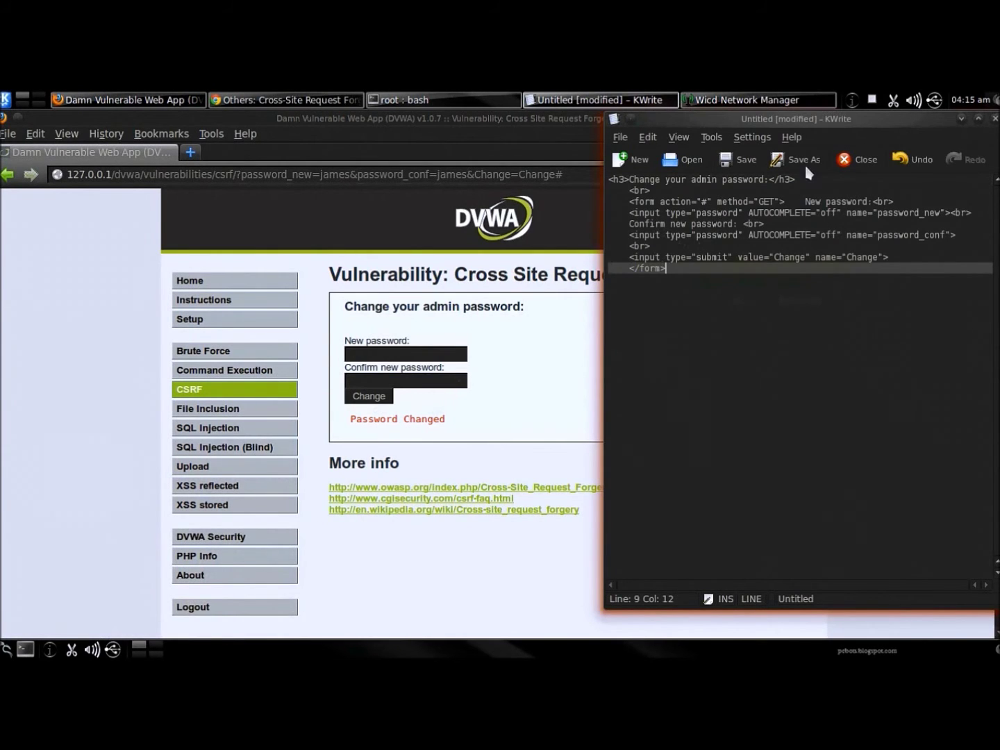
{"action": "left_click", "coordinate": [622, 143]}
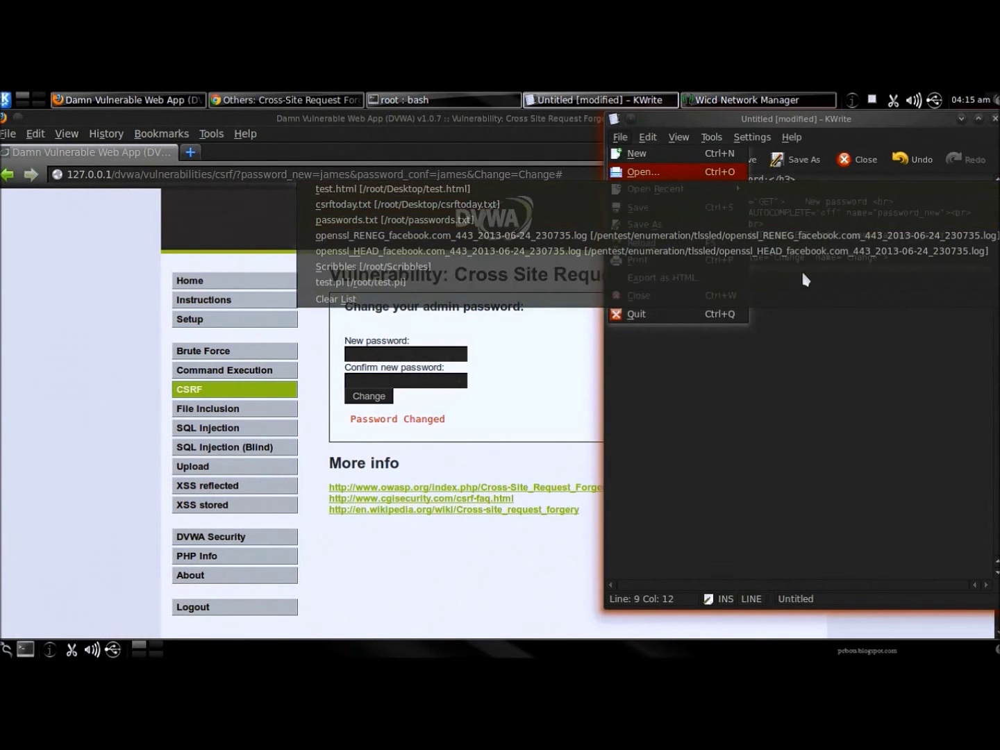
{"action": "left_click", "coordinate": [660, 226]}
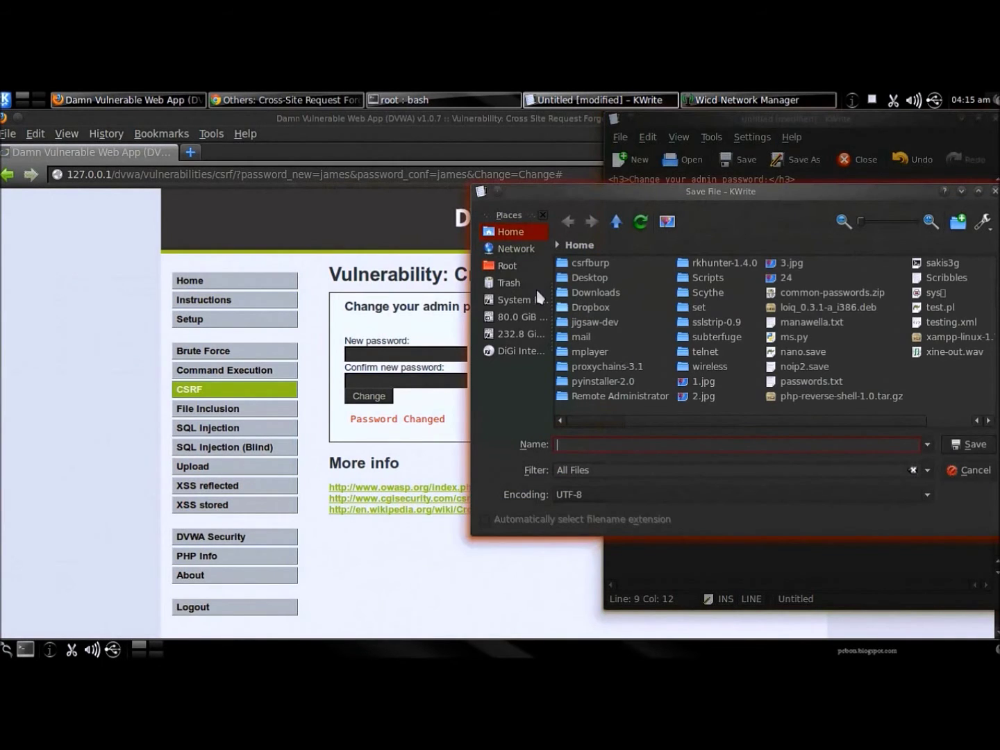
Save the document as test.html on the Desktop, overwriting the existing file, and minimize KWrite
{"action": "left_click", "coordinate": [607, 279]}
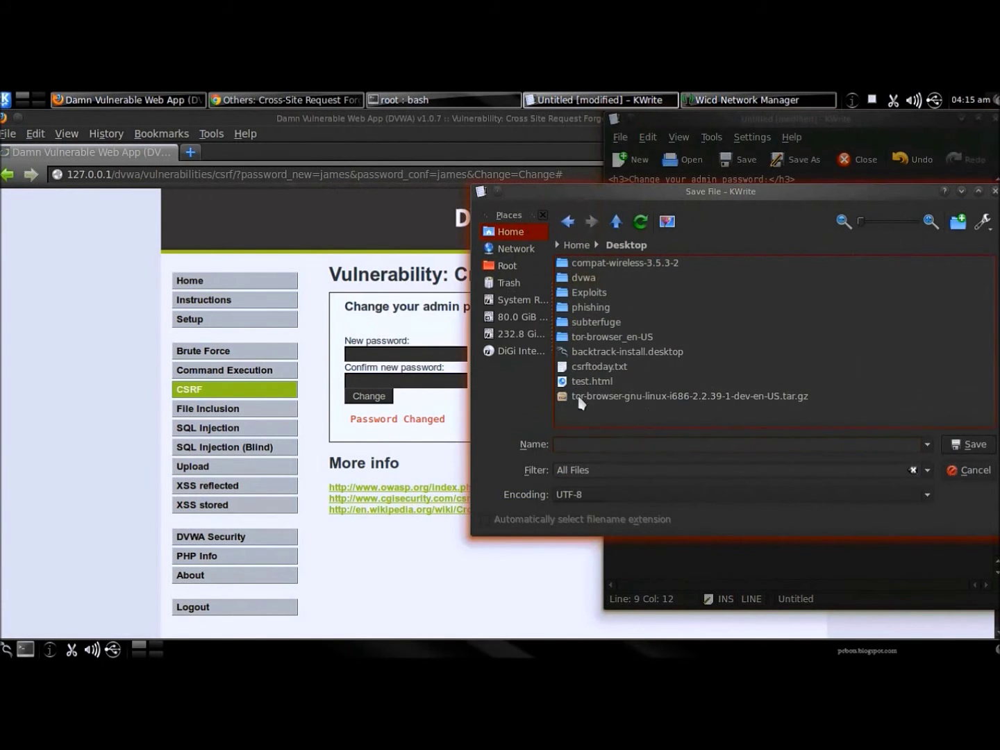
{"action": "left_click", "coordinate": [600, 440]}
{"action": "type", "text": "test.html"}
{"action": "key", "text": "Home"}
{"action": "type", "text": "t"}
{"action": "key", "text": "Return"}
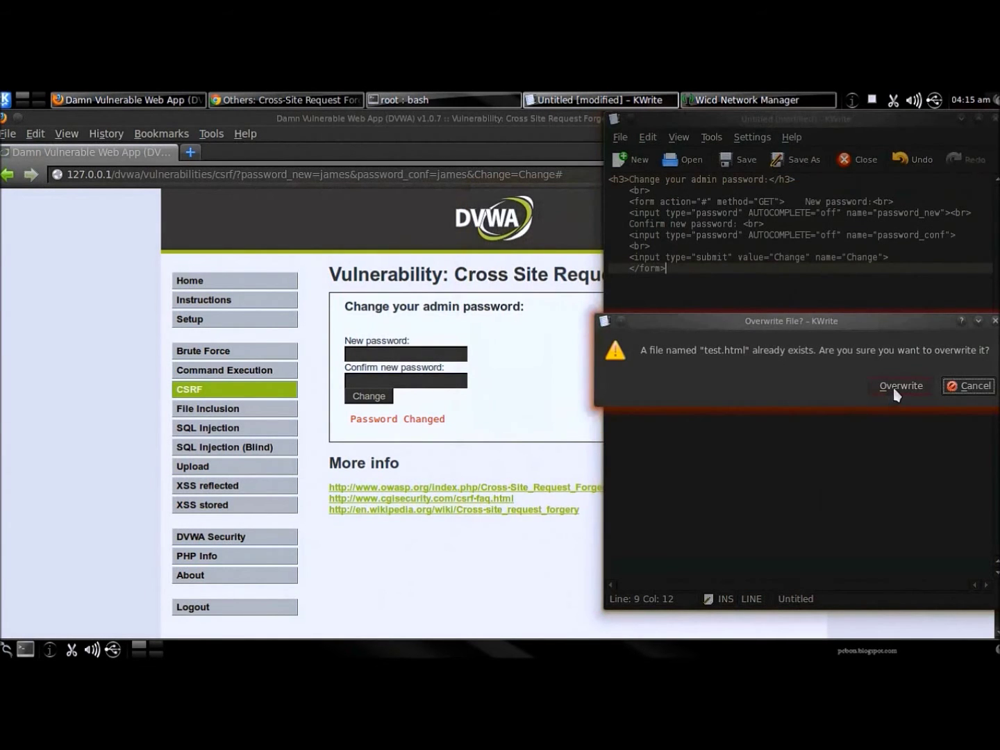
{"action": "left_click", "coordinate": [899, 386]}
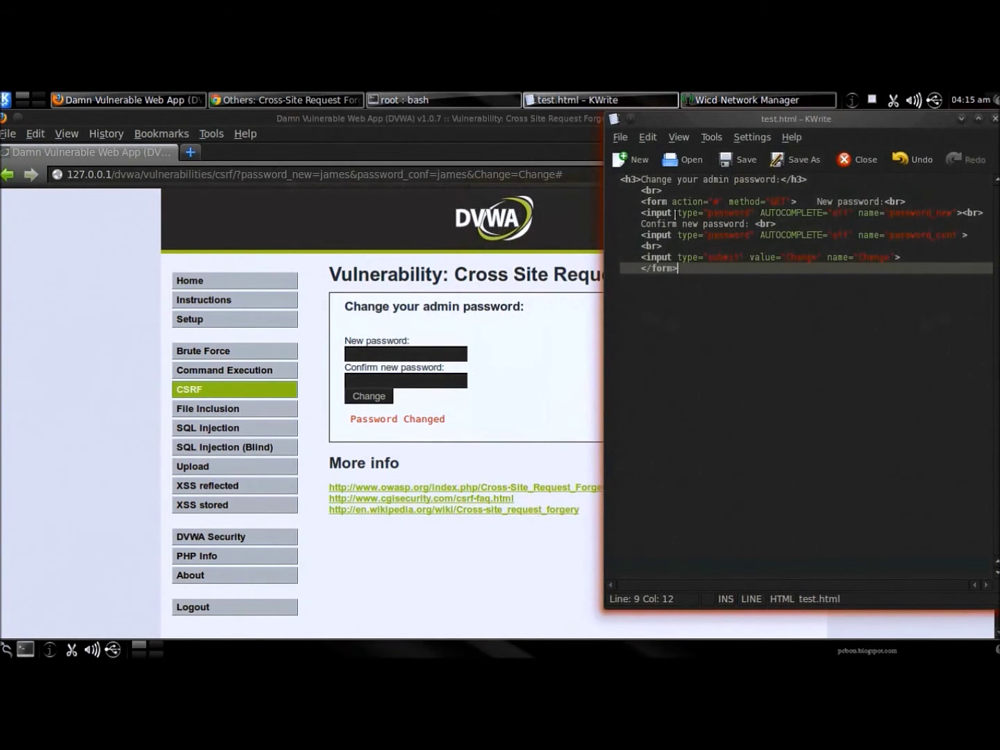
{"action": "left_click", "coordinate": [962, 121]}
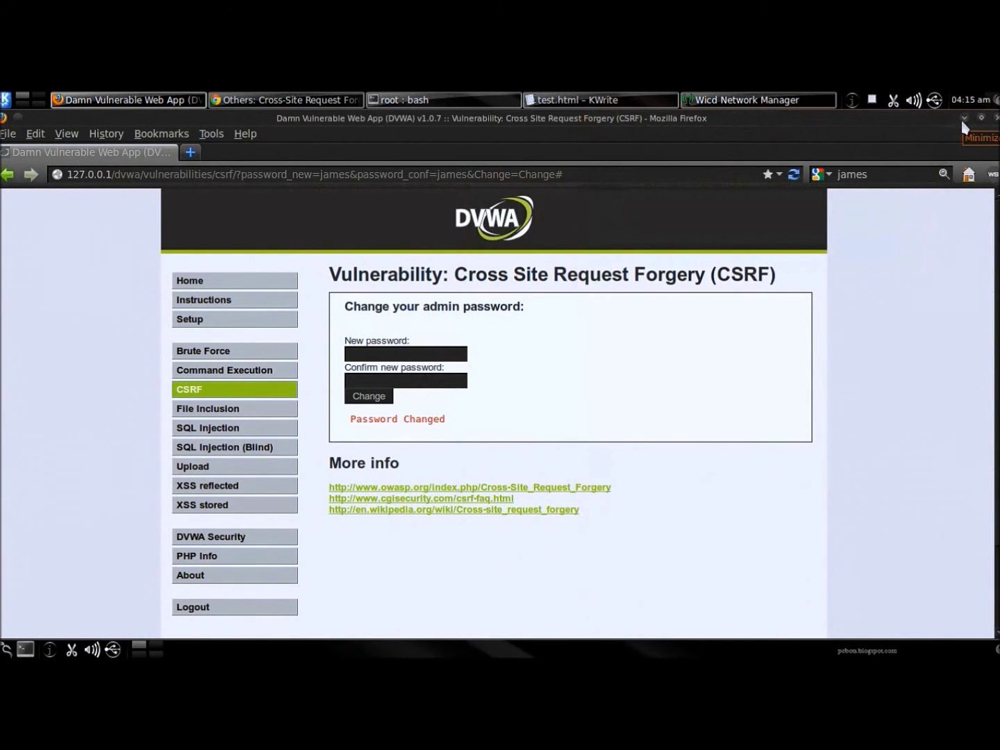
Open test.html from the desktop with Firefox Web Browser
{"action": "left_click", "coordinate": [962, 121]}
{"action": "mouse_move", "coordinate": [128, 367]}
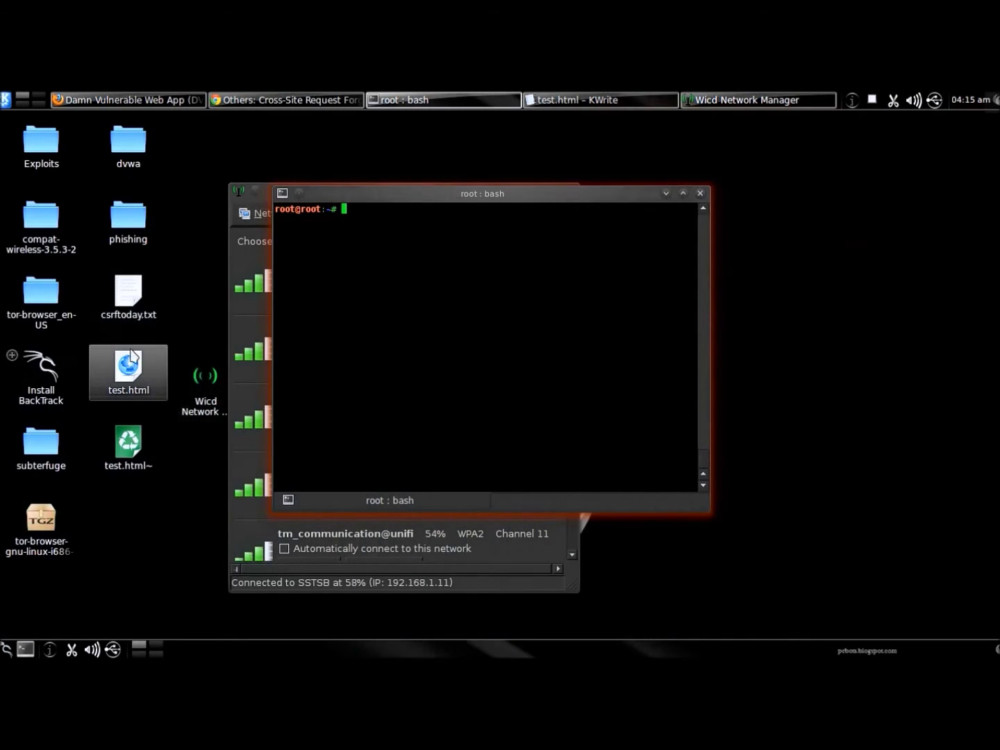
{"action": "right_click", "coordinate": [140, 379]}
{"action": "mouse_move", "coordinate": [205, 468]}
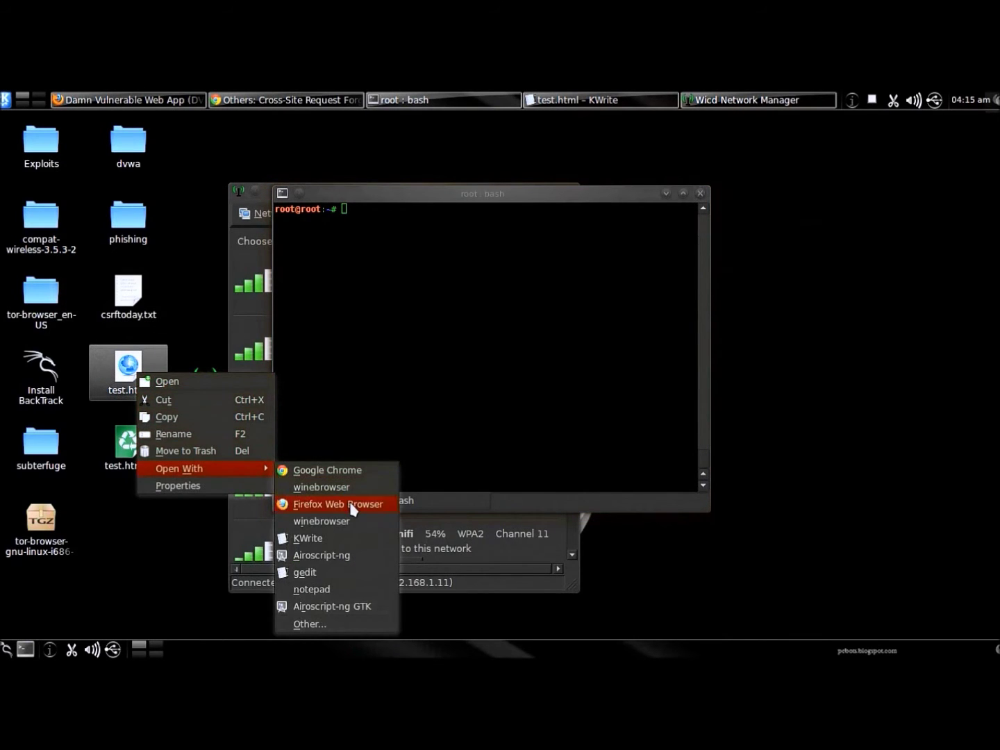
{"action": "left_click", "coordinate": [352, 507]}
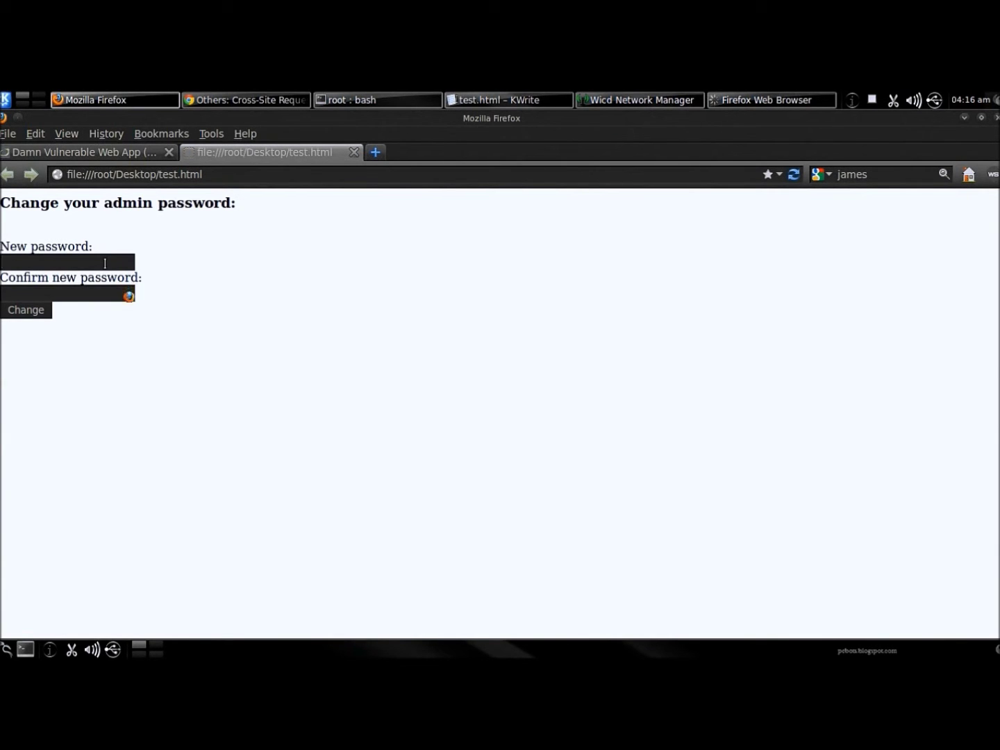
{"action": "type", "text": "pa"}
{"action": "key", "text": "BackSpace"}
{"action": "key", "text": "BackSpace"}
{"action": "left_click", "coordinate": [874, 172]}
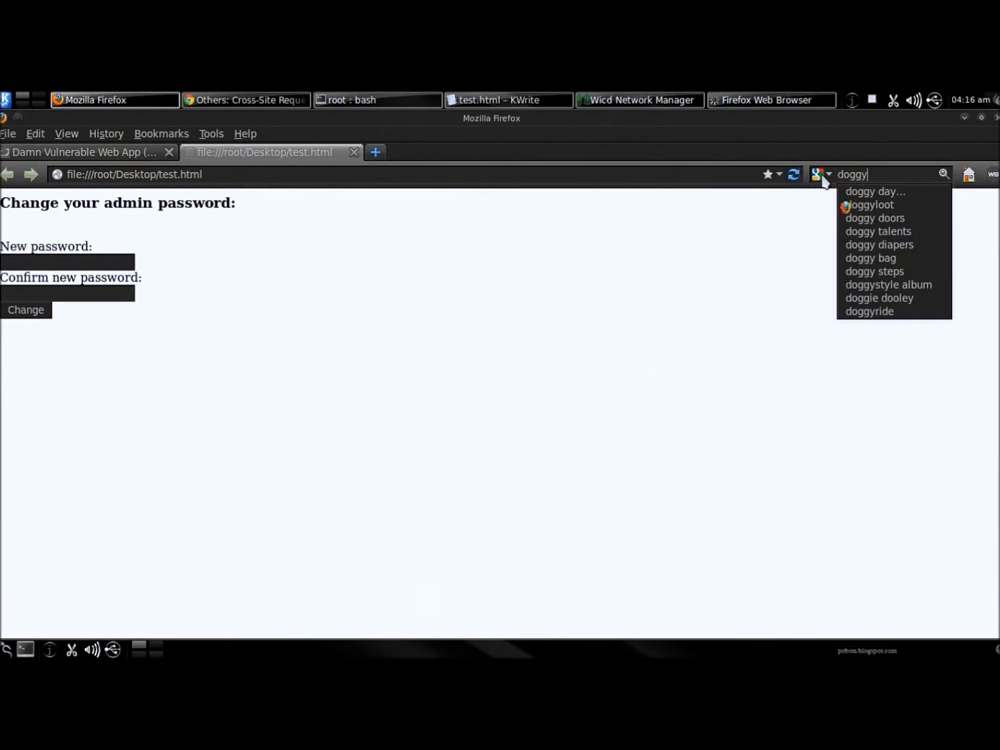
{"action": "left_click", "coordinate": [886, 178]}
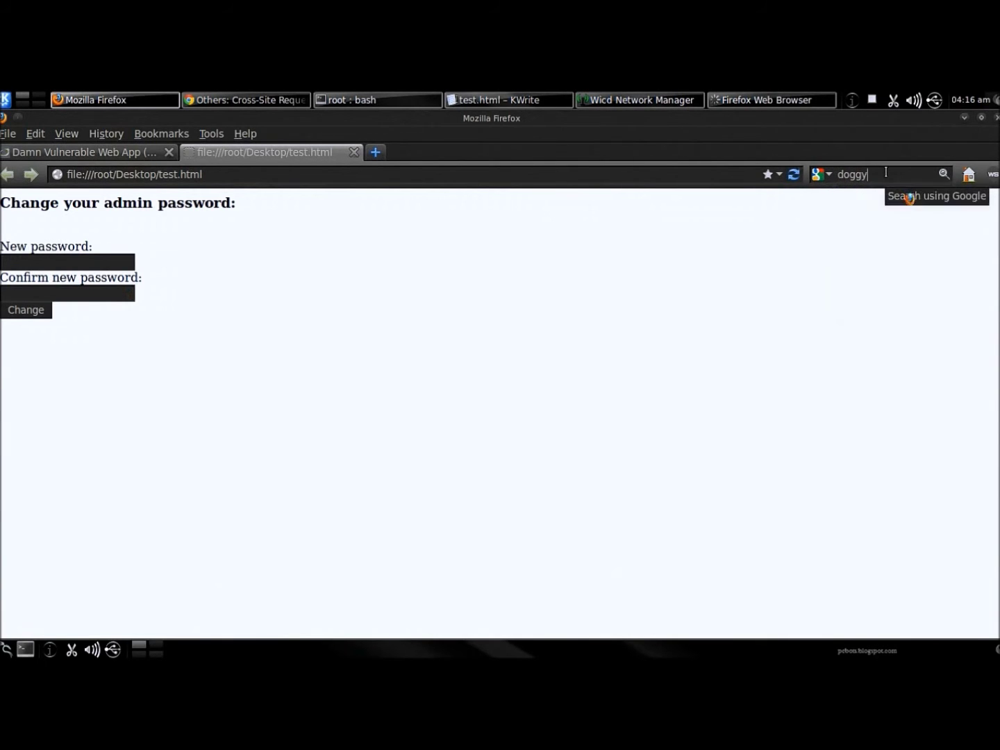
{"action": "left_click", "coordinate": [886, 171]}
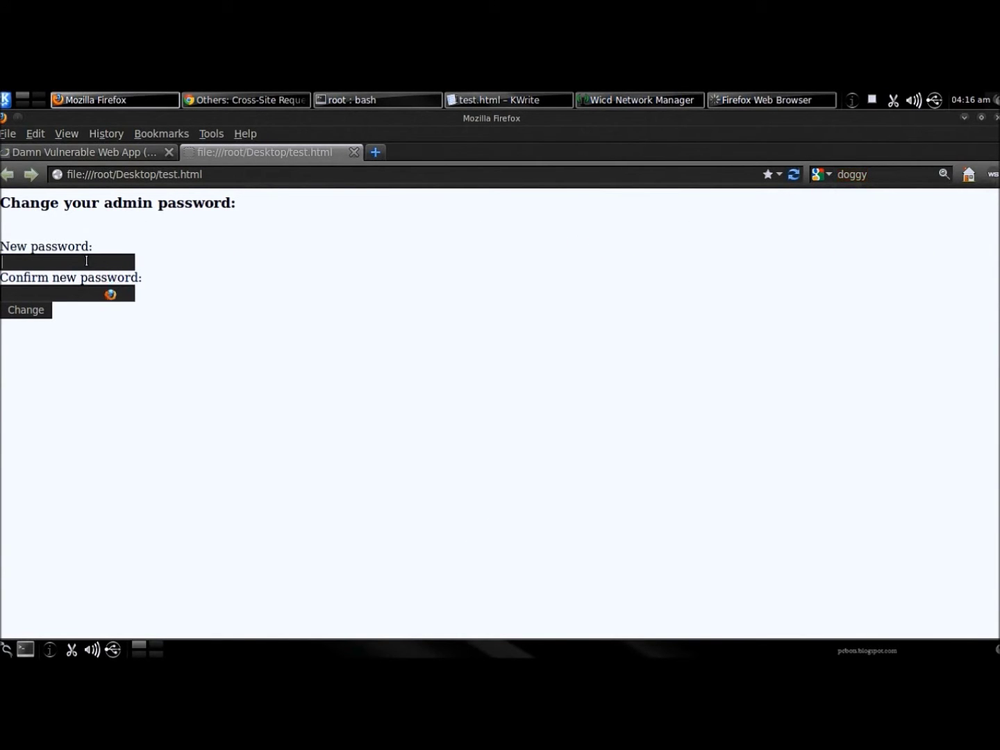
{"action": "left_click", "coordinate": [78, 294]}
{"action": "type", "text": "12345"}
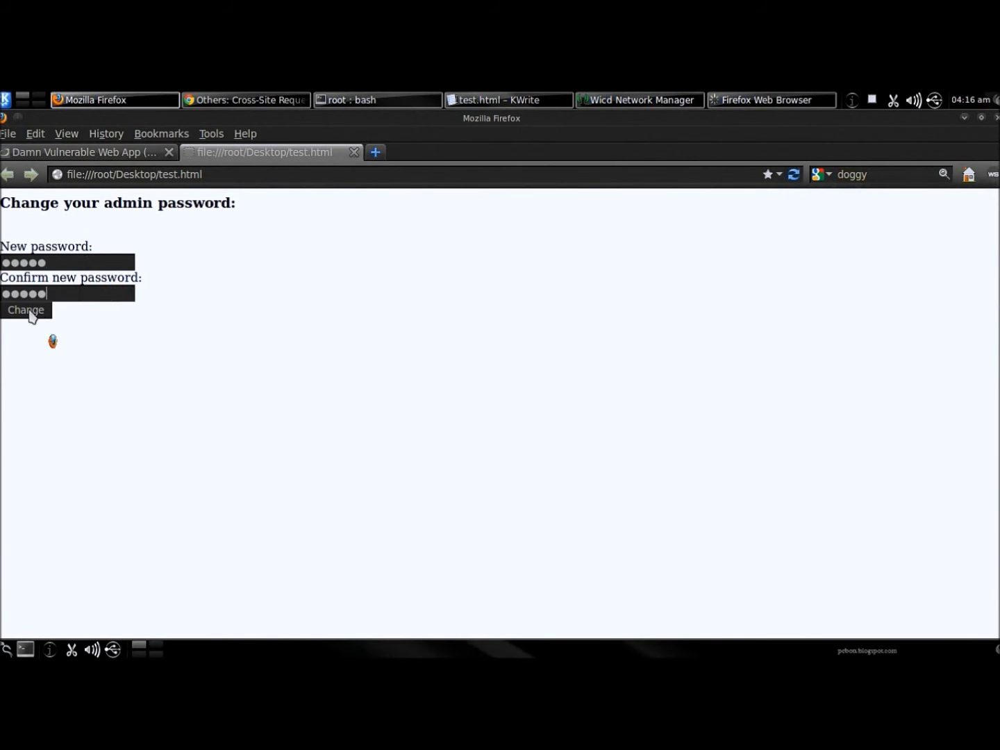
Submit the forged form, check test.html in KWrite, and return to Firefox
{"action": "left_click", "coordinate": [31, 315]}
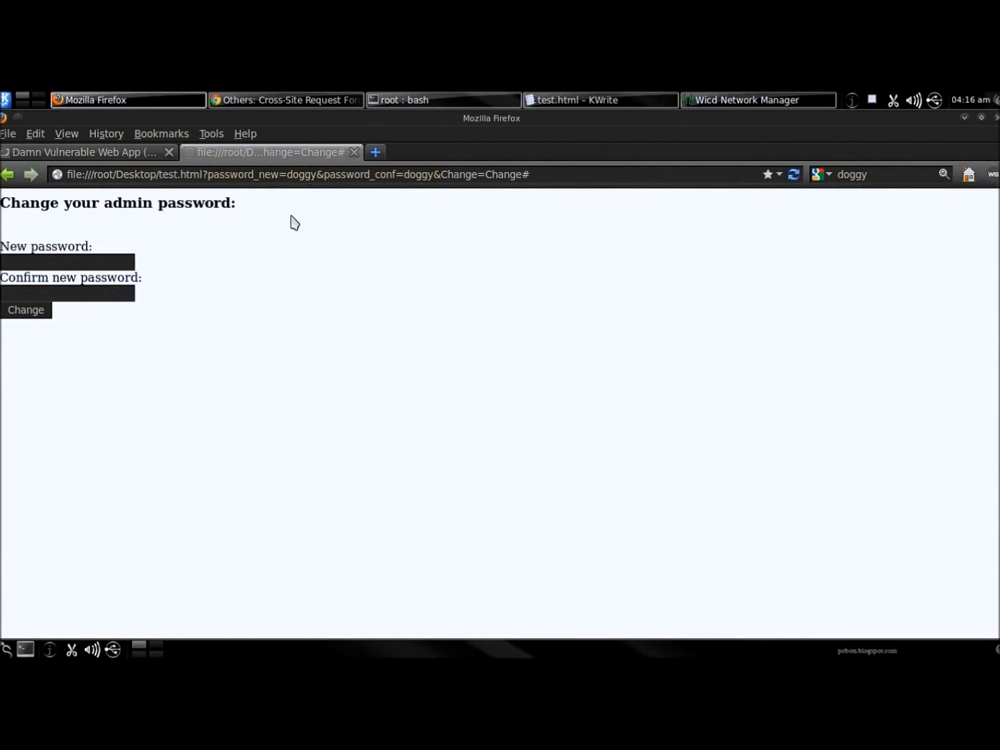
{"action": "left_click", "coordinate": [584, 100]}
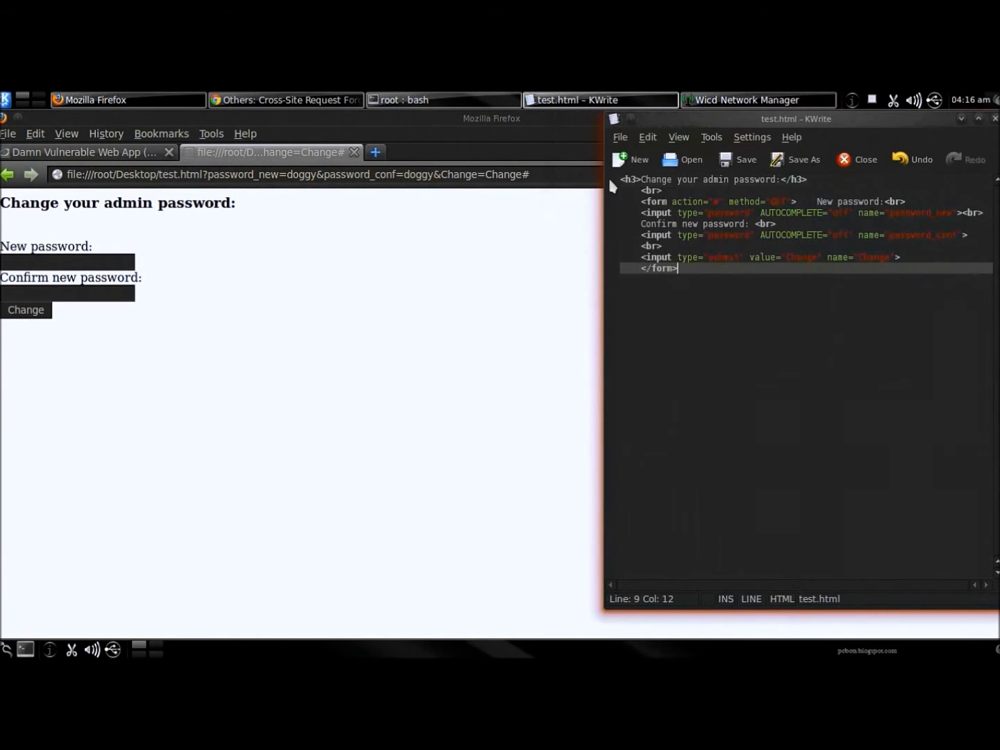
{"action": "left_click", "coordinate": [94, 158]}
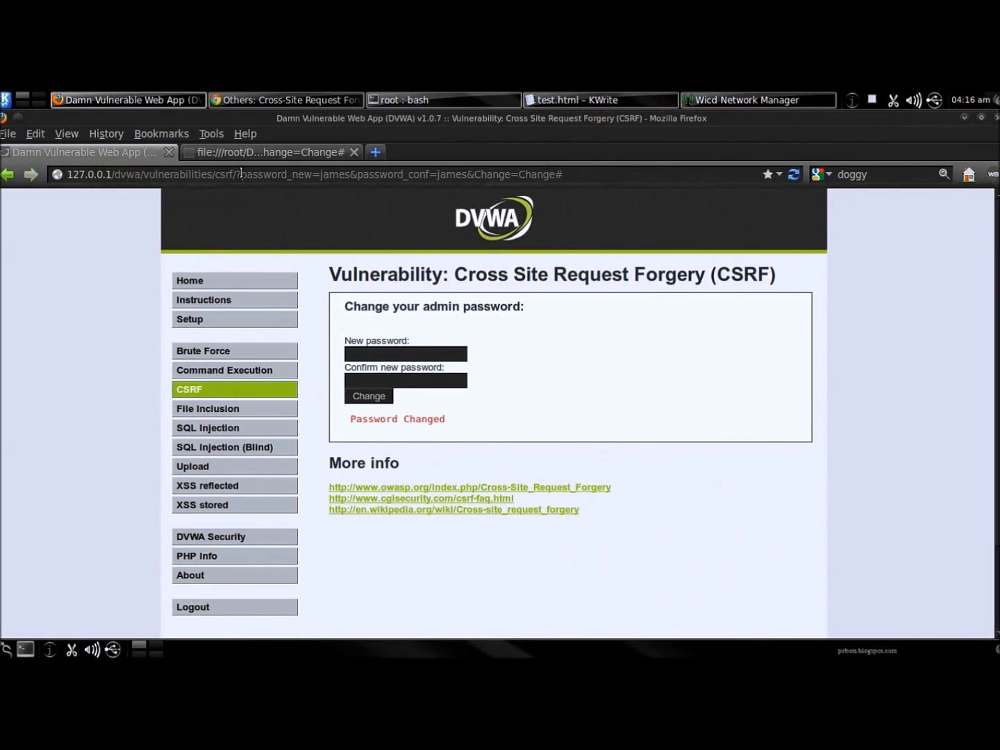
Copy '127.0.0.1/dvwa/vulnerabilities/csrf/?' from the Firefox address bar
{"action": "left_click_drag", "start_coordinate": [242, 173], "coordinate": [175, 174]}
{"action": "left_click_drag", "start_coordinate": [30, 179], "coordinate": [69, 173]}
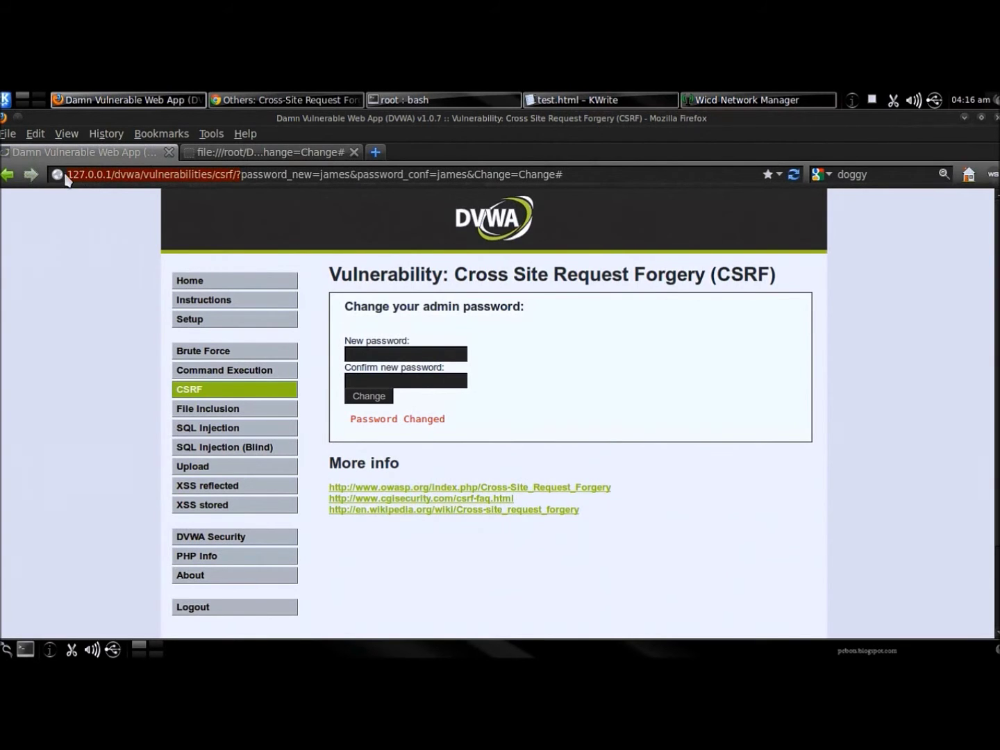
{"action": "right_click", "coordinate": [82, 173]}
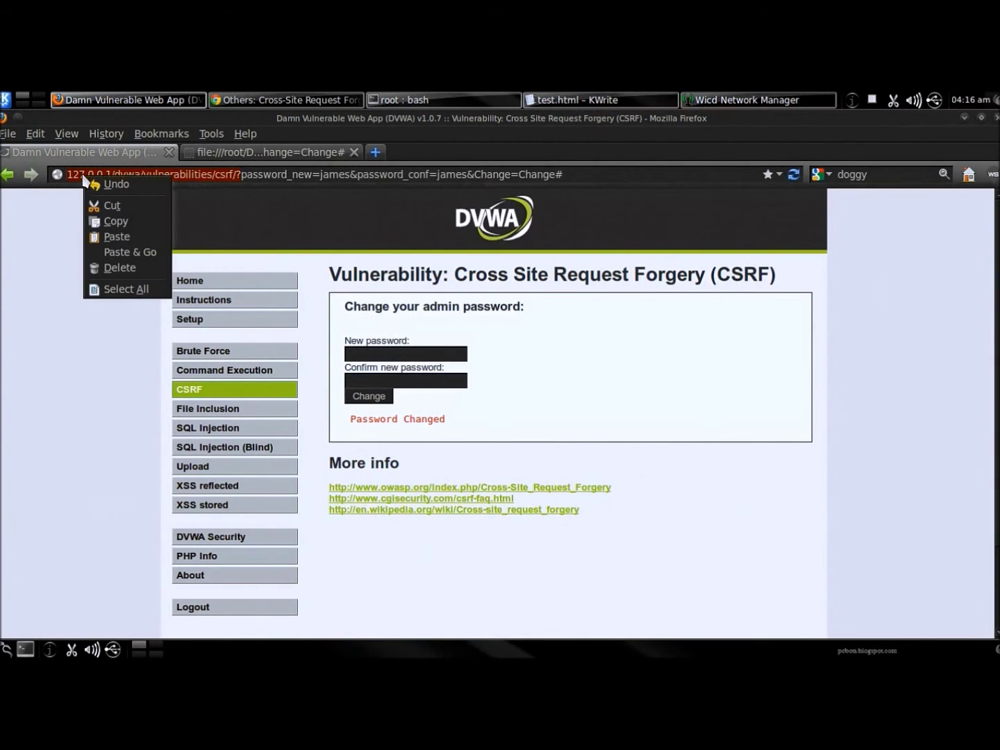
{"action": "left_click", "coordinate": [121, 222]}
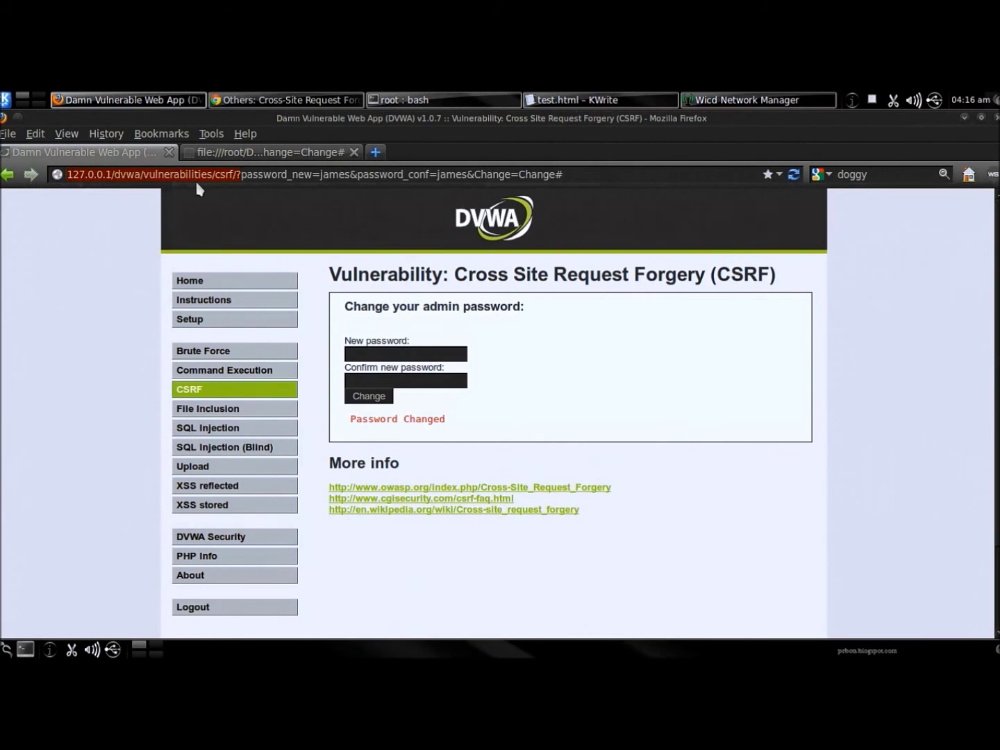
Set test.html's form action to the pasted DVWA CSRF page address and maximize KWrite
{"action": "left_click", "coordinate": [614, 99]}
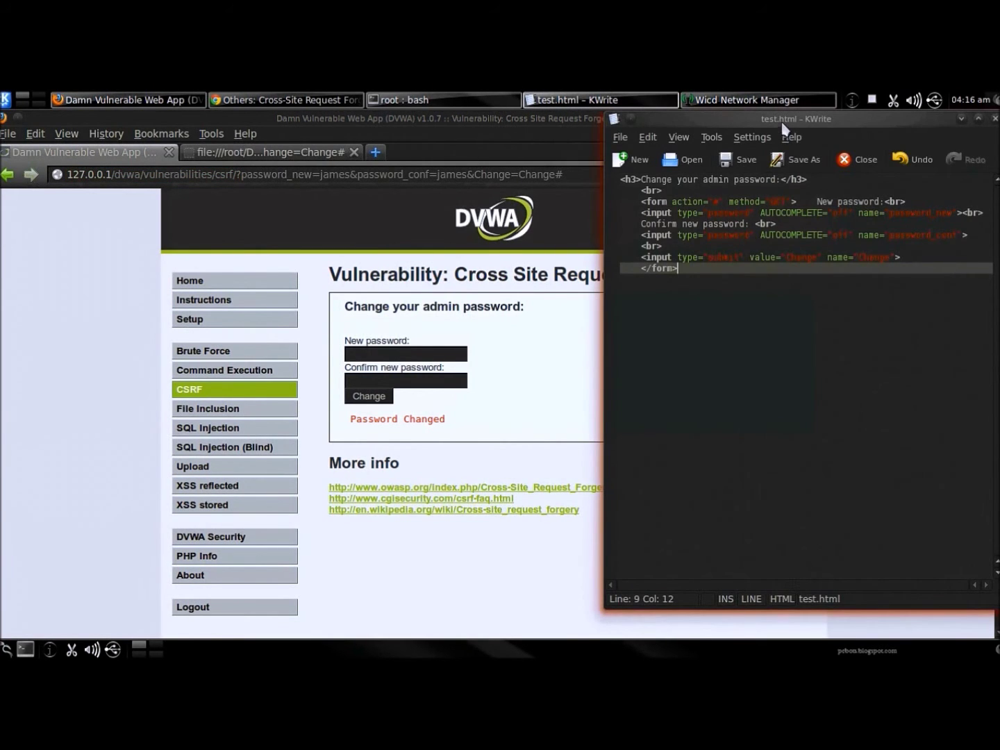
{"action": "left_click_drag", "start_coordinate": [747, 118], "coordinate": [490, 168]}
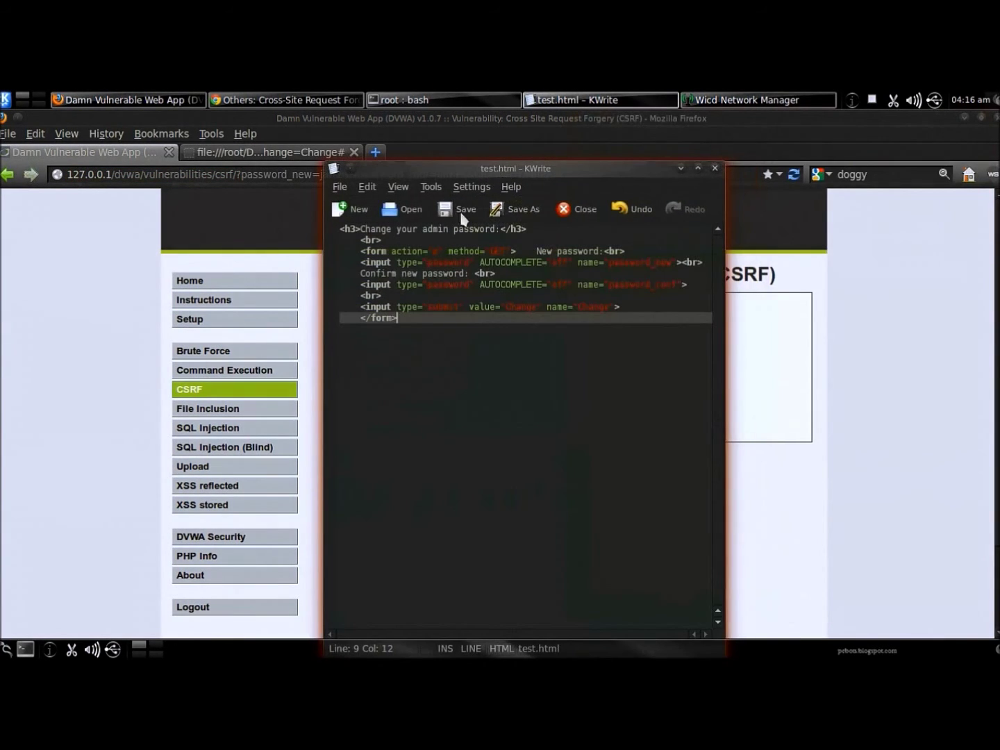
{"action": "left_click", "coordinate": [436, 250]}
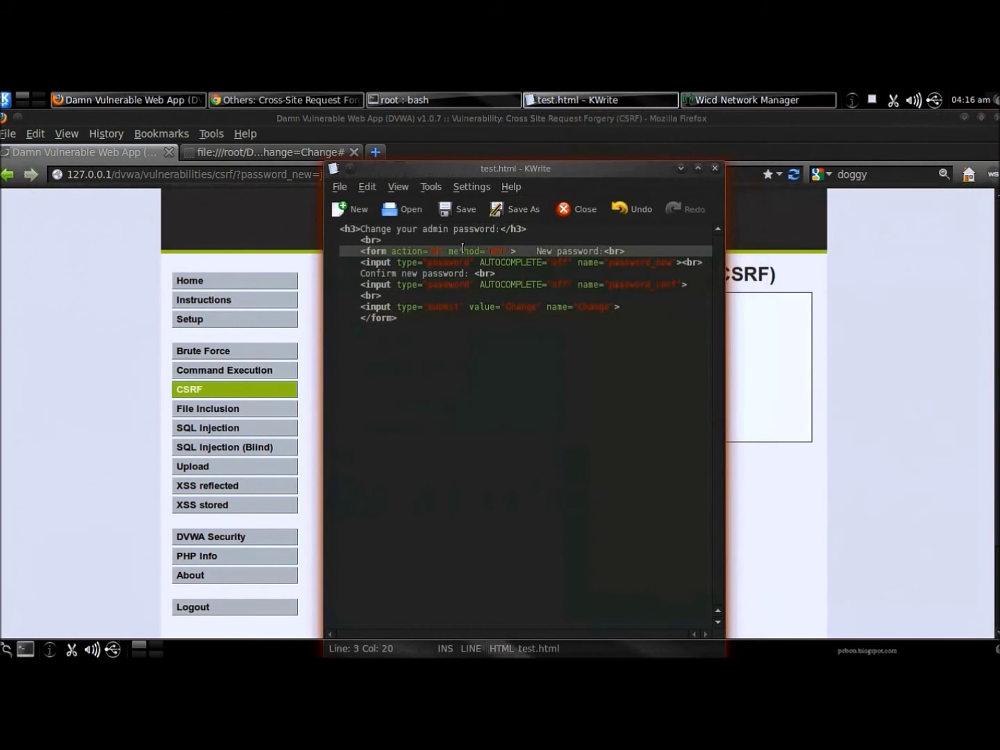
{"action": "key", "text": "BackSpace"}
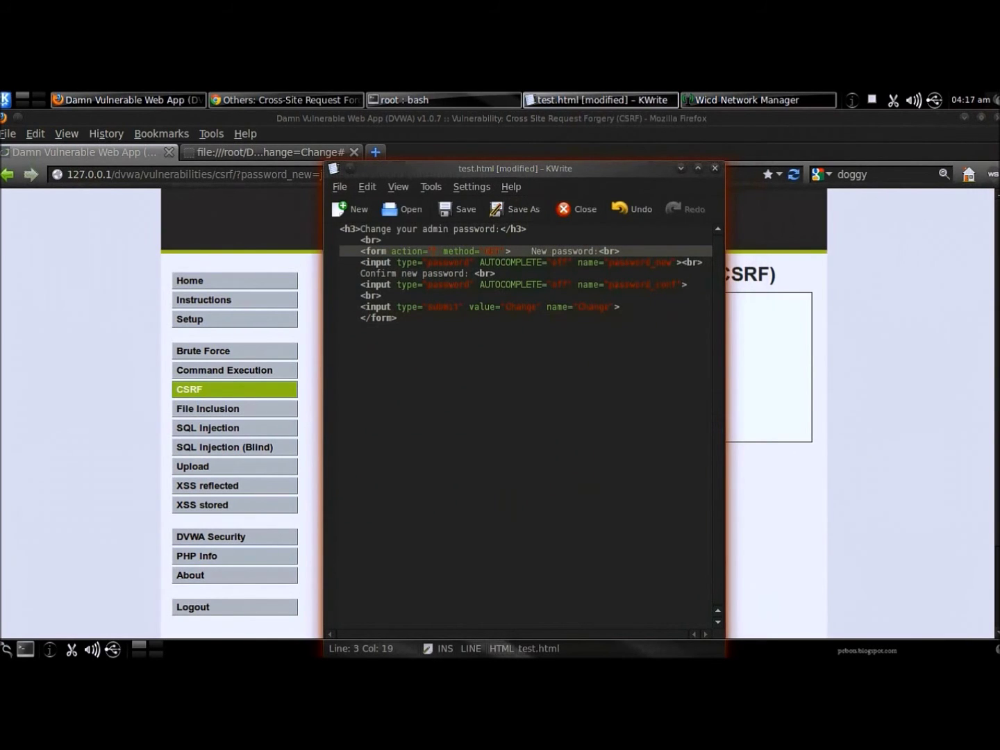
{"action": "key", "text": "ctrl+v"}
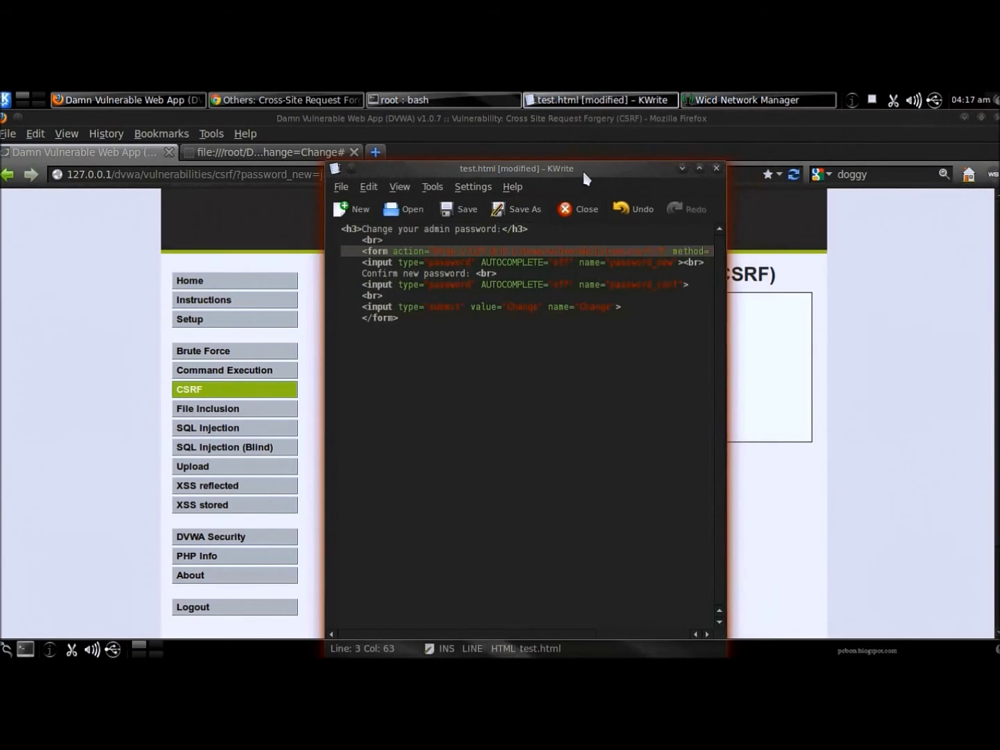
{"action": "double_click", "coordinate": [584, 169]}
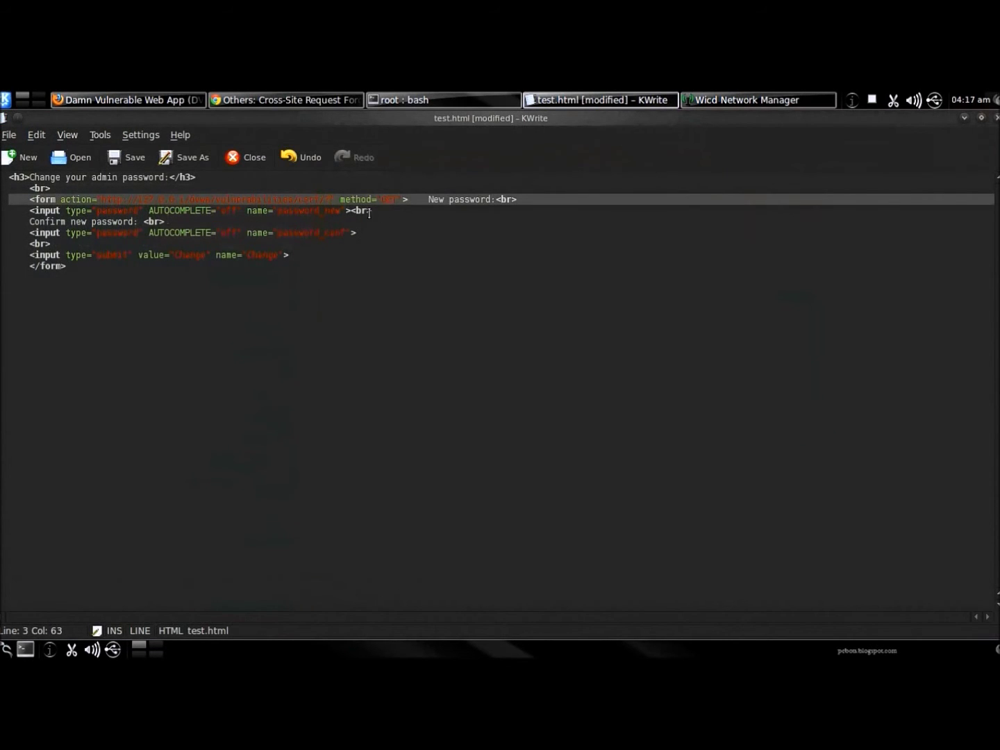
Add value="password" to both password inputs and save test.html
{"action": "left_click", "coordinate": [346, 211]}
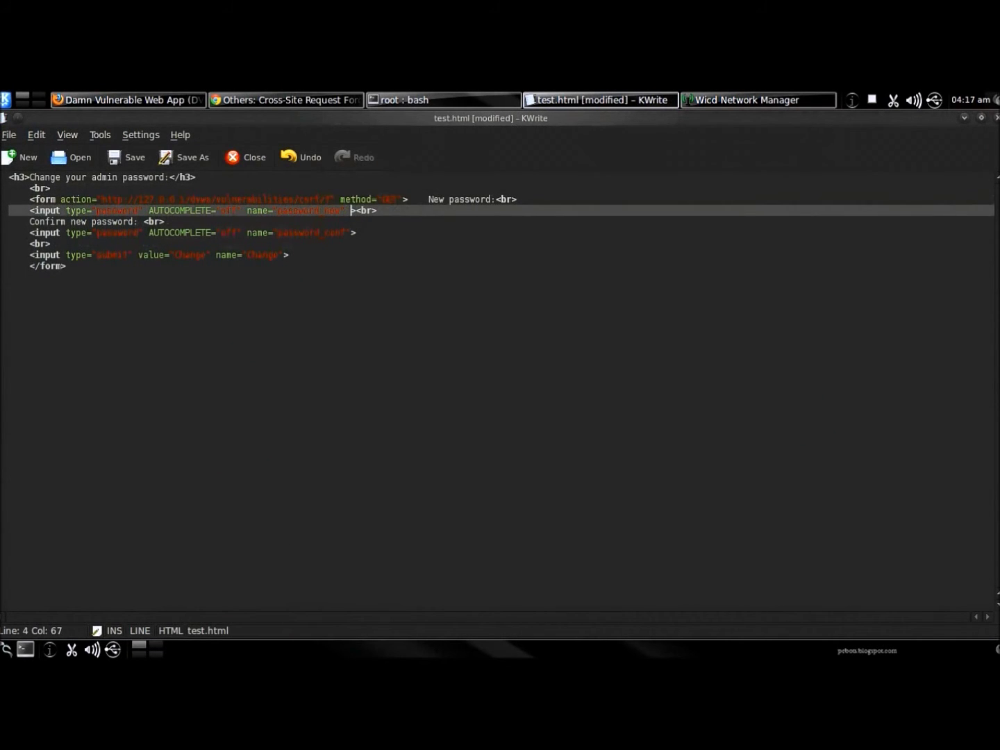
{"action": "type", "text": "val"}
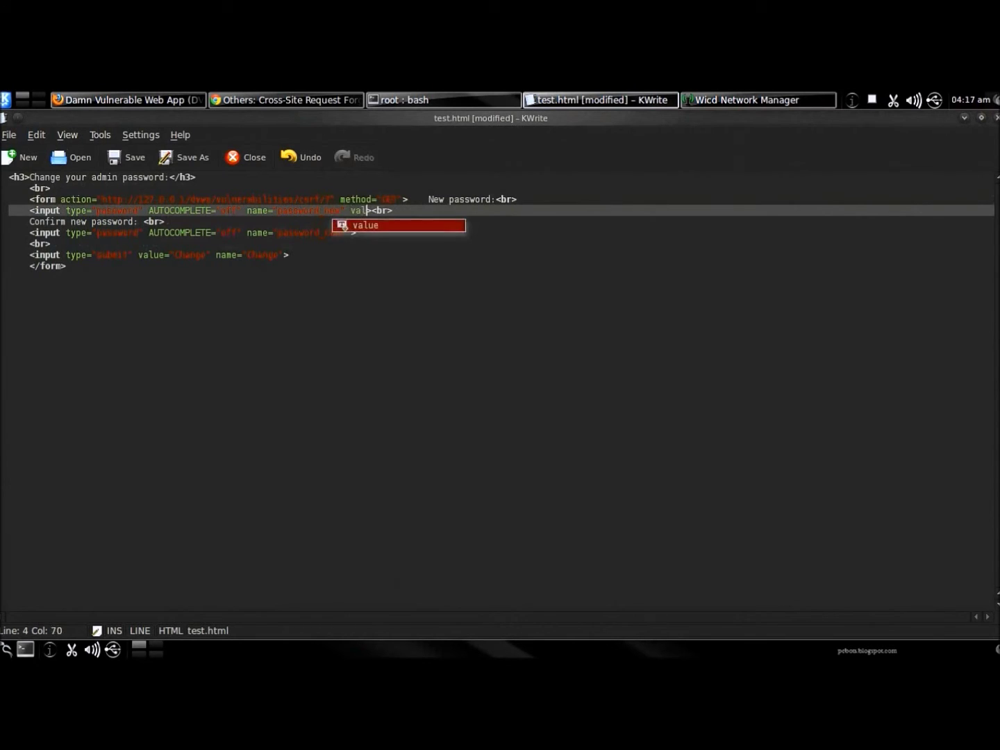
{"action": "type", "text": "ue=\"pa"}
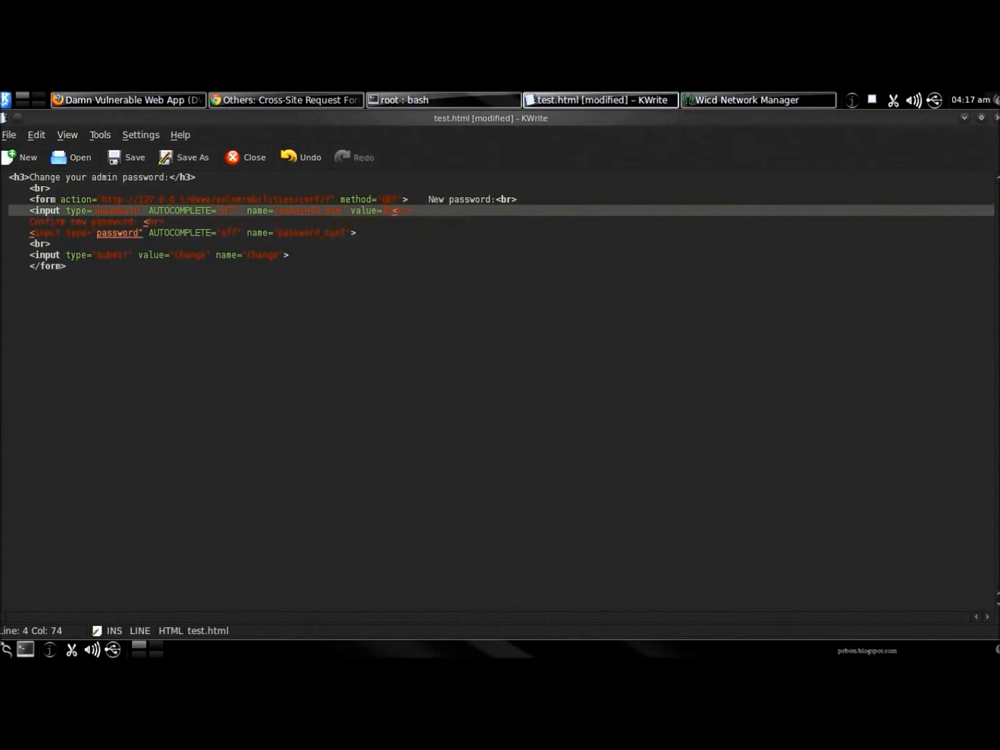
{"action": "type", "text": "ssword"}
{"action": "type", "text": "\""}
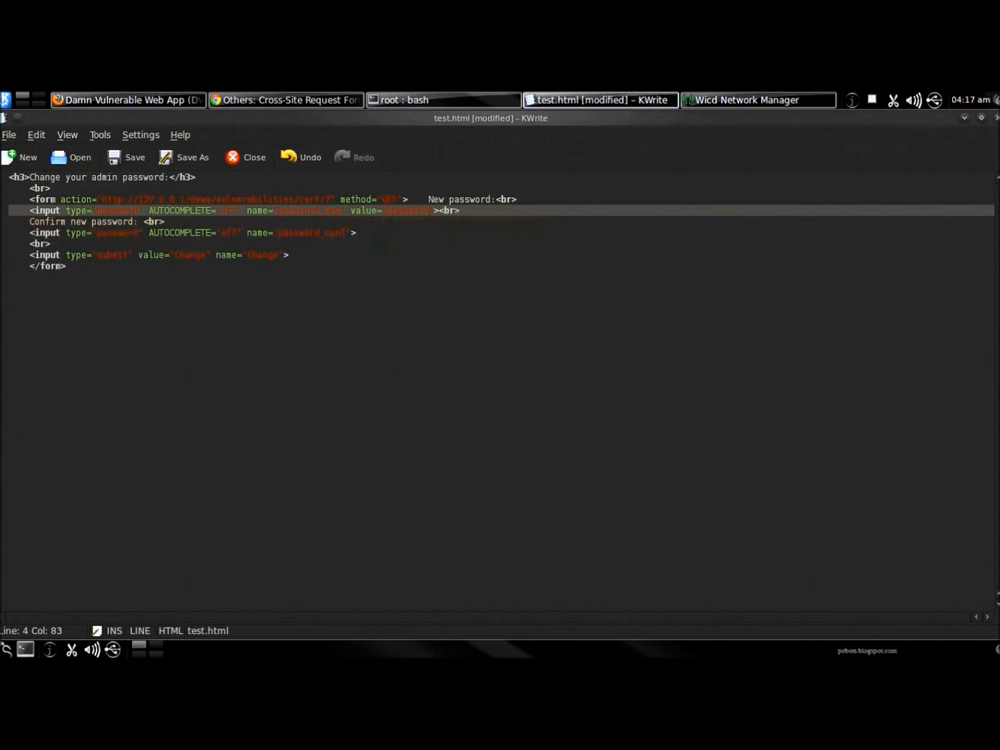
{"action": "left_click", "coordinate": [353, 232]}
{"action": "type", "text": "alu"}
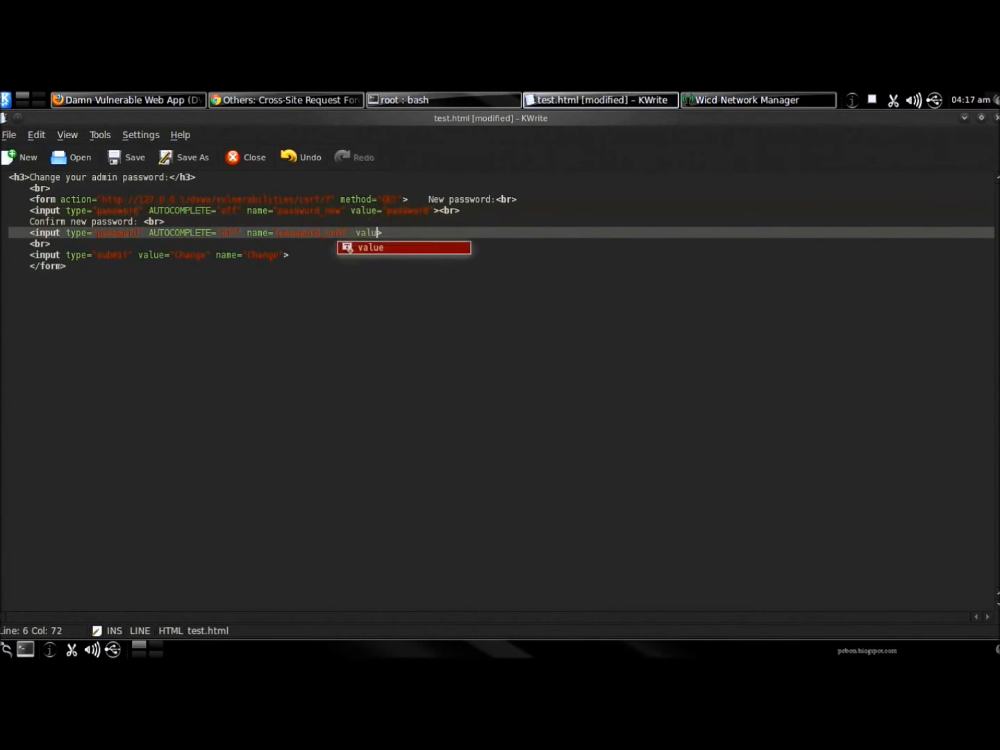
{"action": "type", "text": "e=\"pa"}
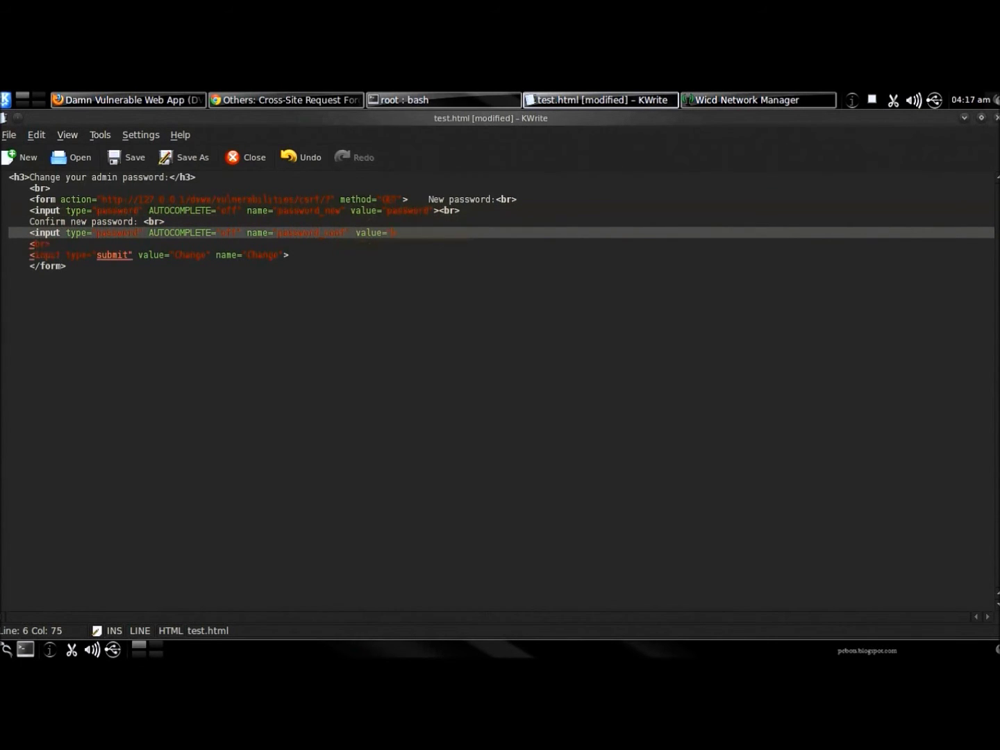
{"action": "type", "text": "ssword"}
{"action": "type", "text": "\" >"}
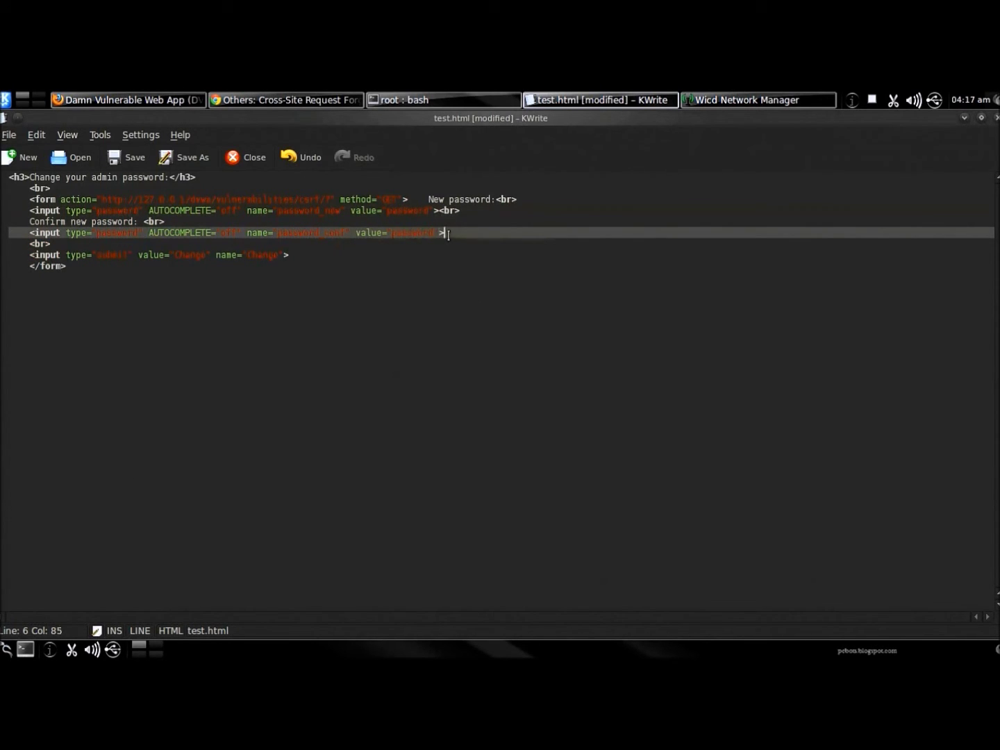
{"action": "left_click_drag", "start_coordinate": [448, 234], "coordinate": [347, 232]}
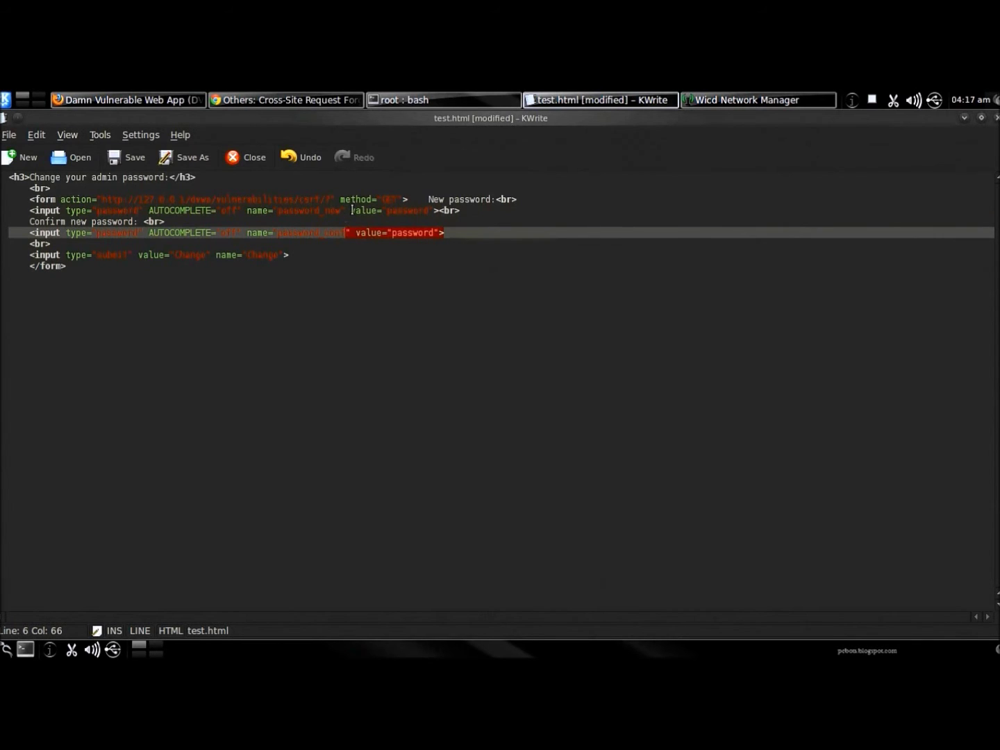
{"action": "left_click_drag", "start_coordinate": [351, 210], "coordinate": [459, 210]}
{"action": "left_click", "coordinate": [458, 211]}
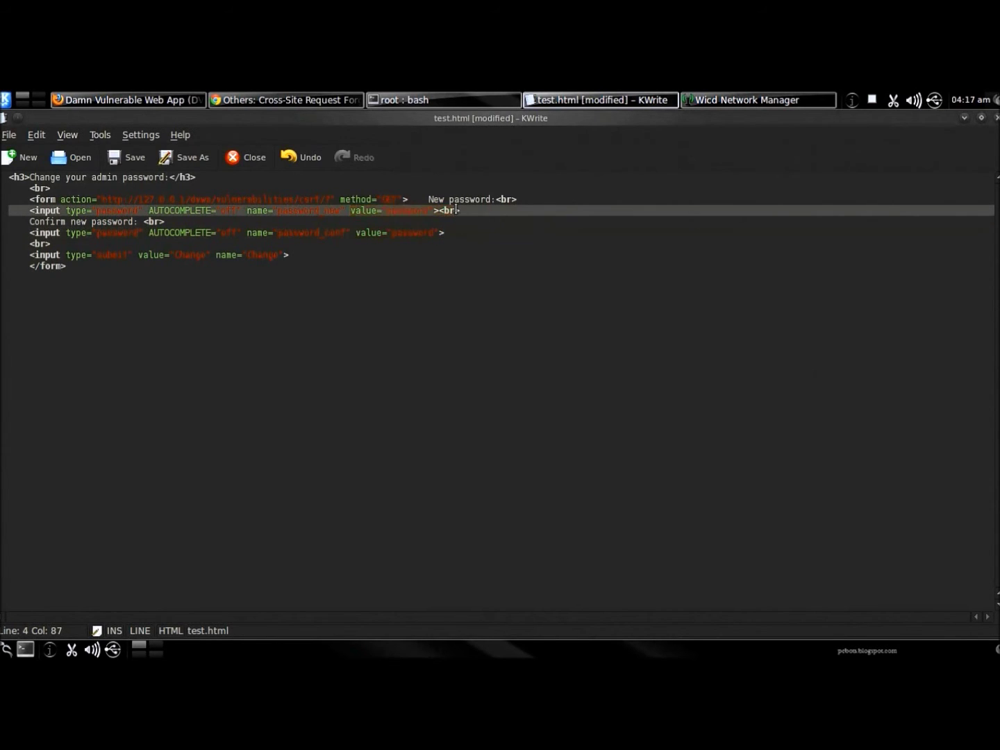
{"action": "left_click", "coordinate": [473, 234]}
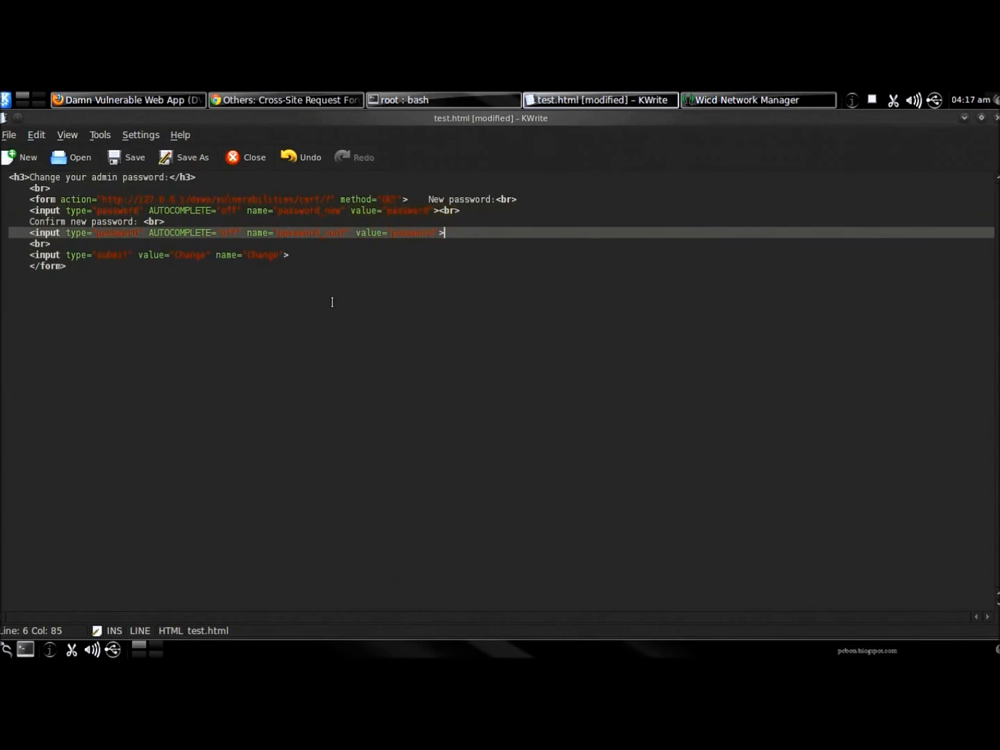
{"action": "left_click", "coordinate": [138, 160]}
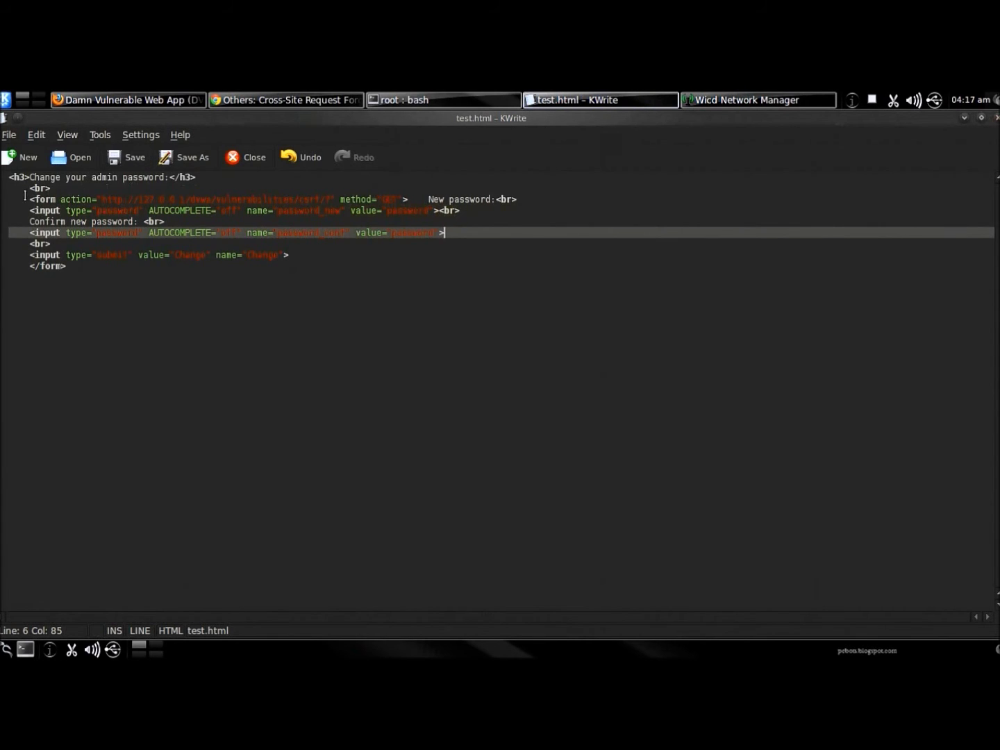
Review the form action and both password values in test.html, then close KWrite
{"action": "left_click_drag", "start_coordinate": [31, 199], "coordinate": [250, 188]}
{"action": "left_click_drag", "start_coordinate": [313, 192], "coordinate": [342, 197]}
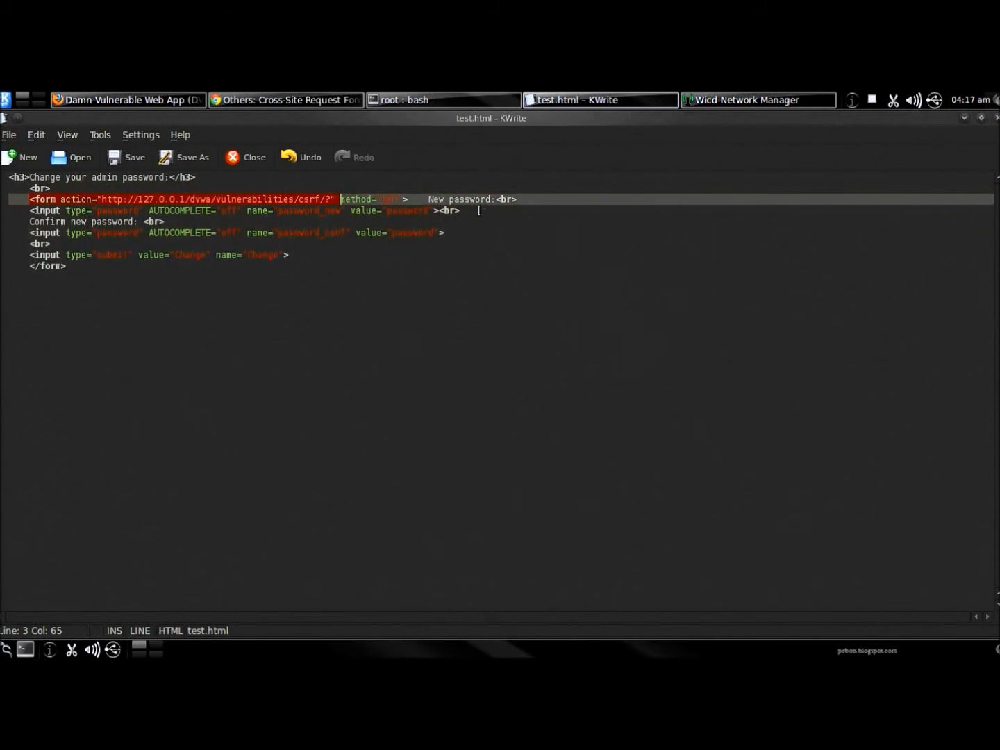
{"action": "left_click_drag", "start_coordinate": [479, 210], "coordinate": [357, 212]}
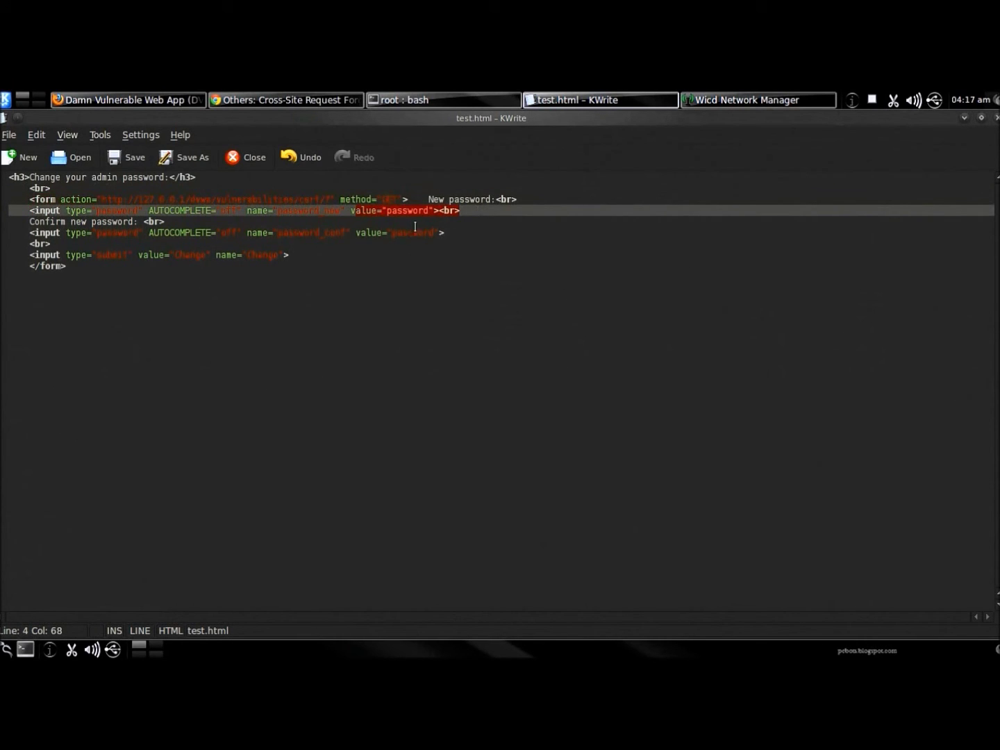
{"action": "left_click_drag", "start_coordinate": [454, 232], "coordinate": [355, 232]}
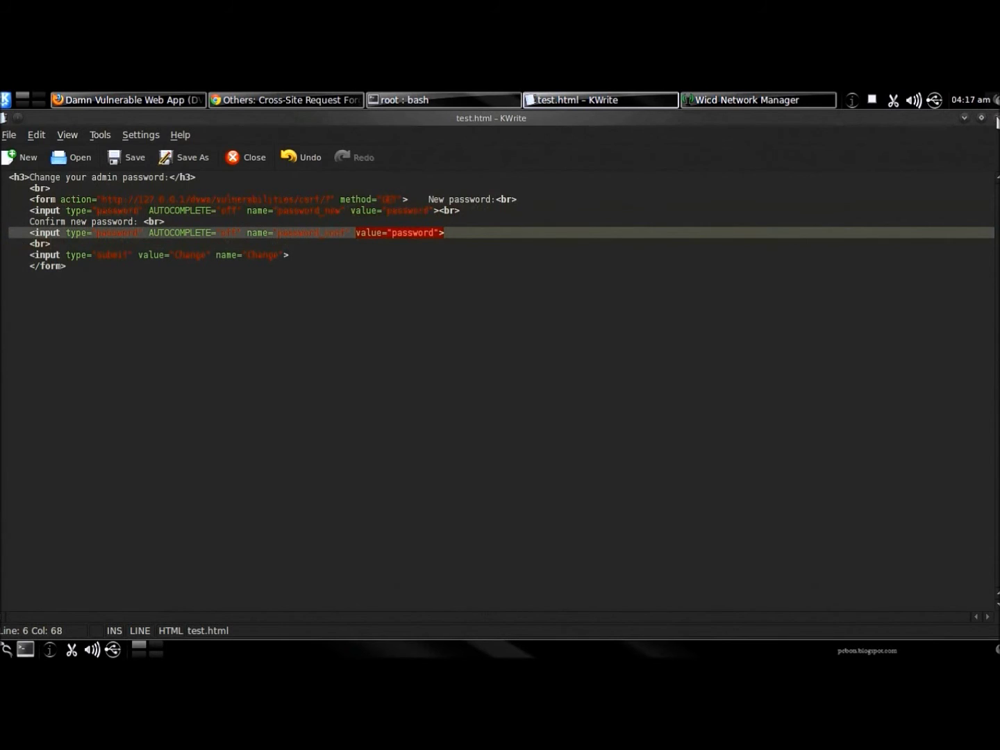
{"action": "key", "text": "ctrl+q"}
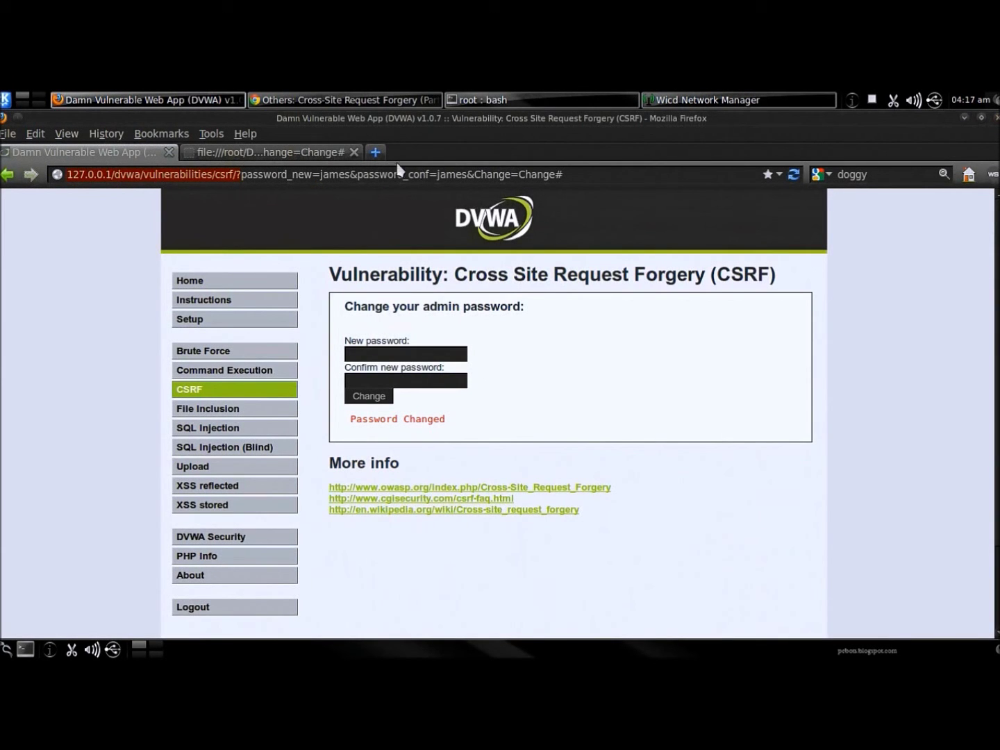
Submit the forged test.html form, confirm 'Password Changed', then log out of DVWA
{"action": "left_click", "coordinate": [307, 157]}
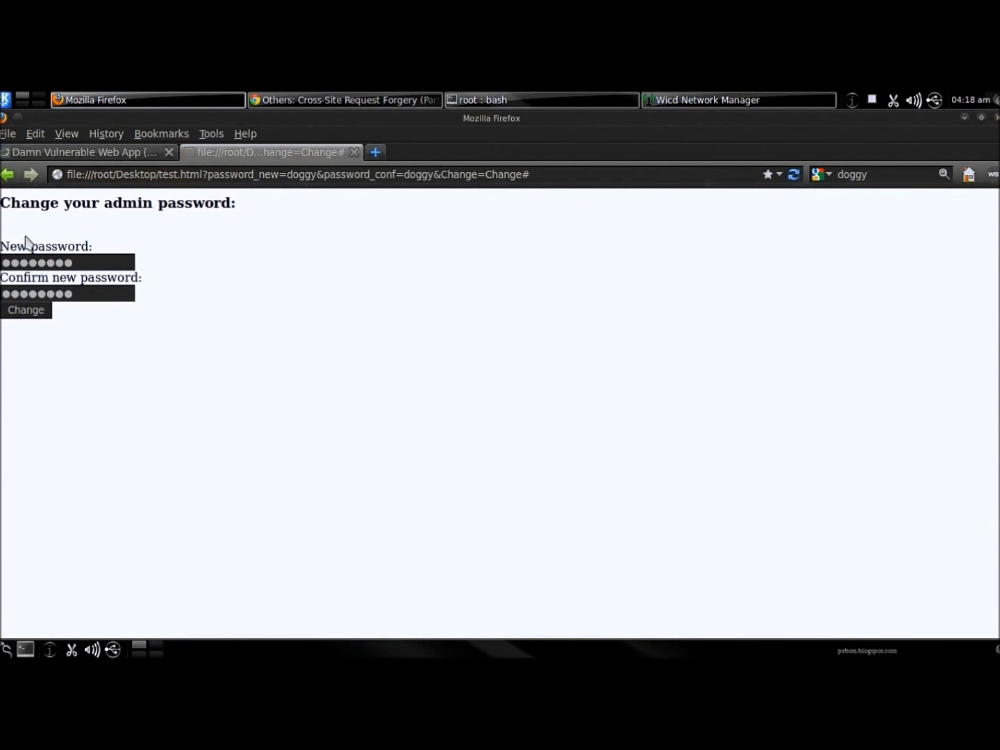
{"action": "left_click", "coordinate": [26, 310]}
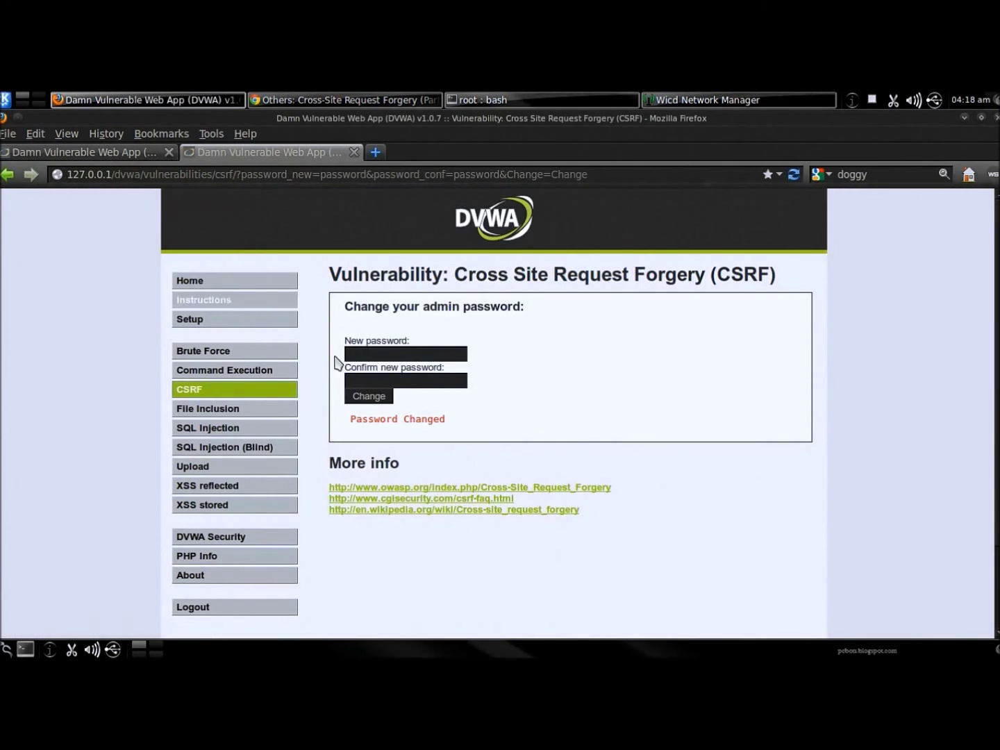
{"action": "left_click_drag", "start_coordinate": [448, 419], "coordinate": [356, 422]}
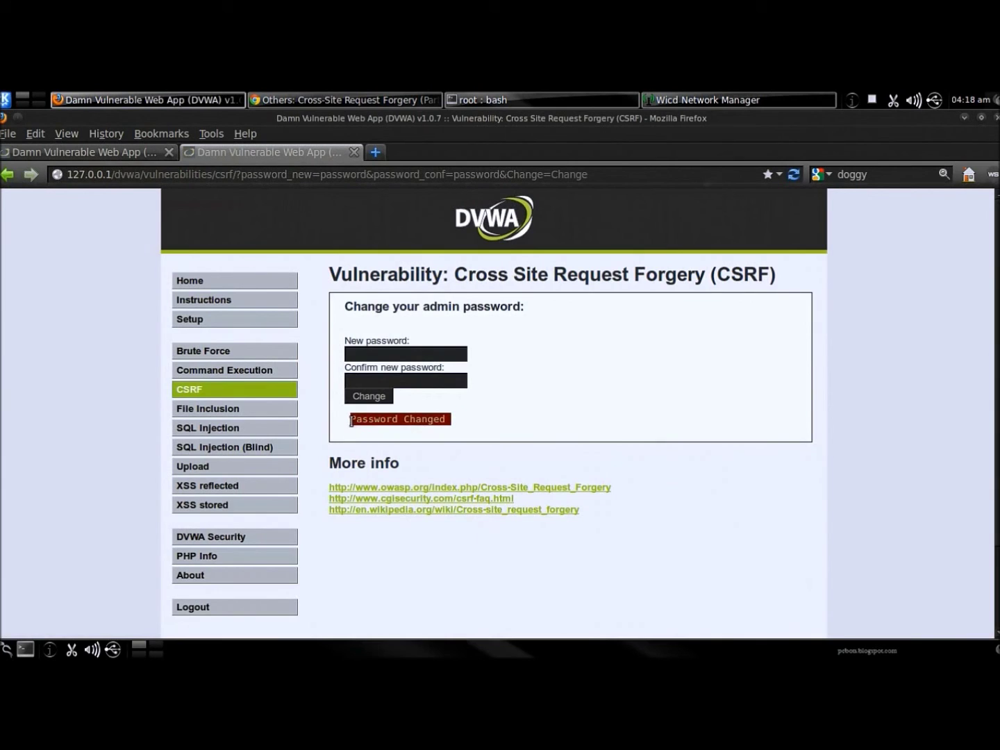
{"action": "left_click", "coordinate": [201, 610]}
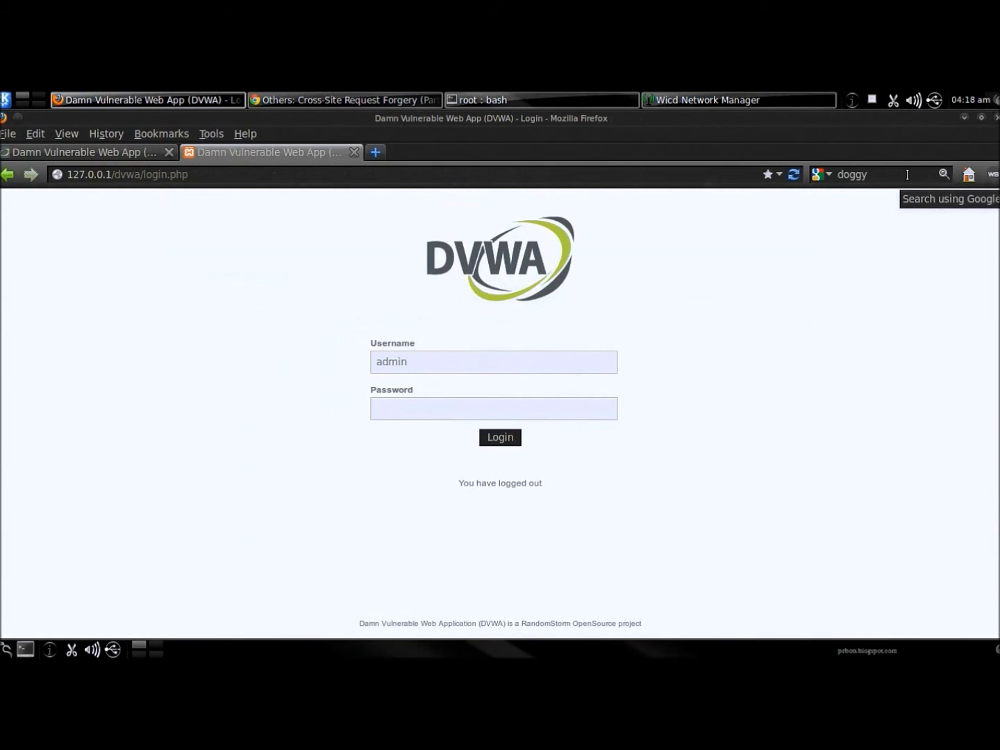
{"action": "key", "text": "BackSpace"}
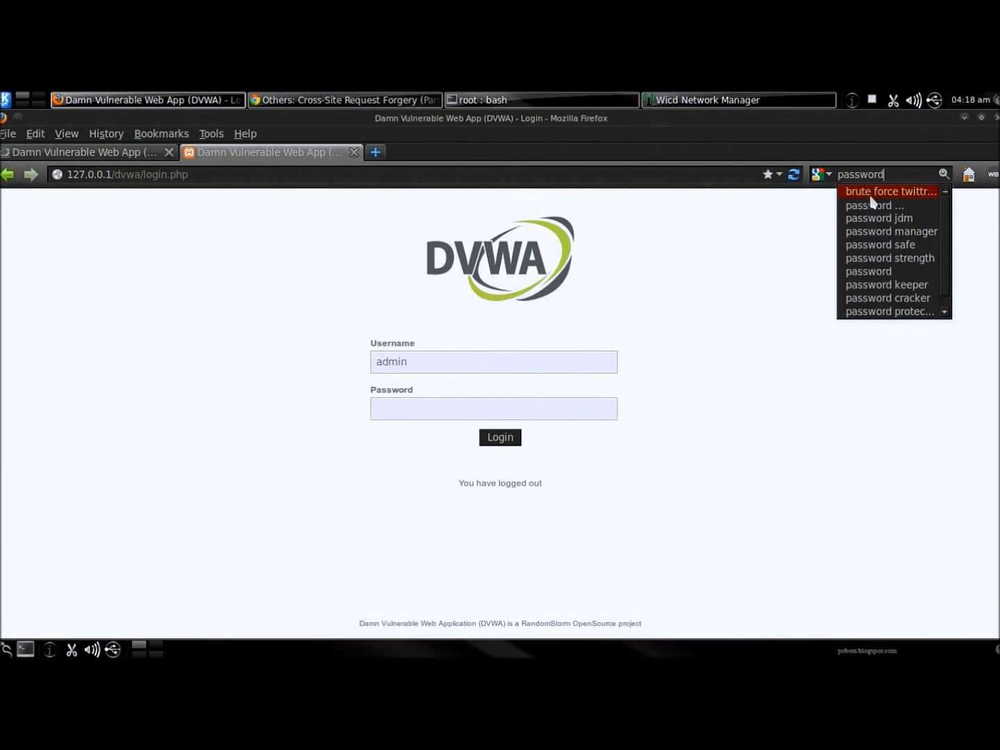
{"action": "left_click", "coordinate": [891, 174]}
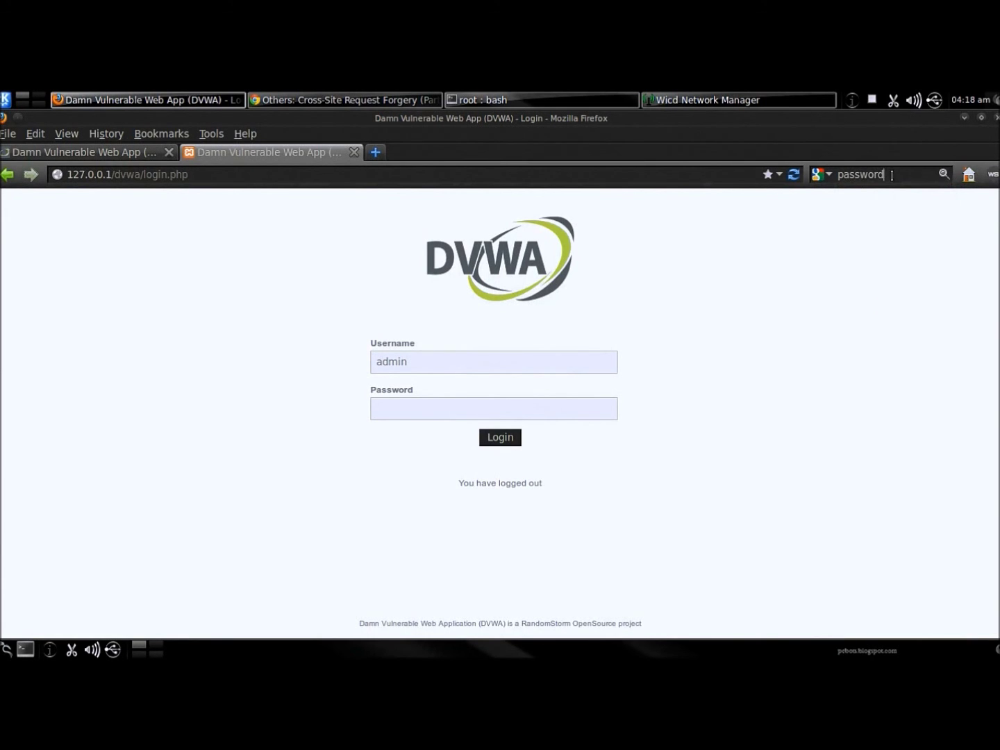
{"action": "right_click", "coordinate": [839, 174]}
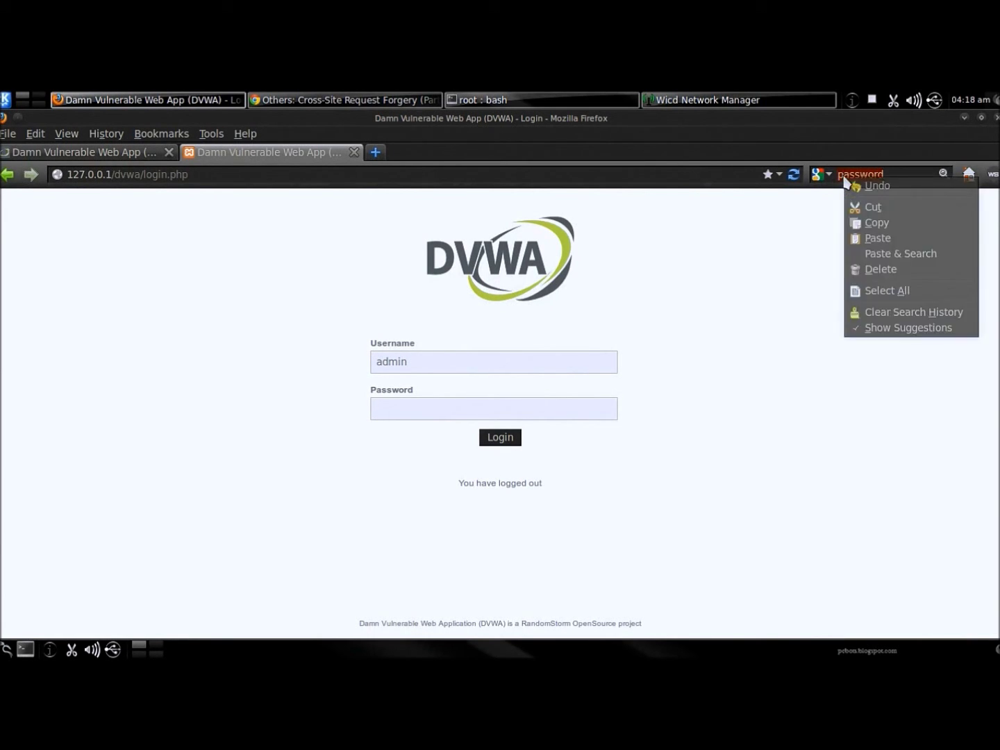
{"action": "left_click", "coordinate": [879, 224]}
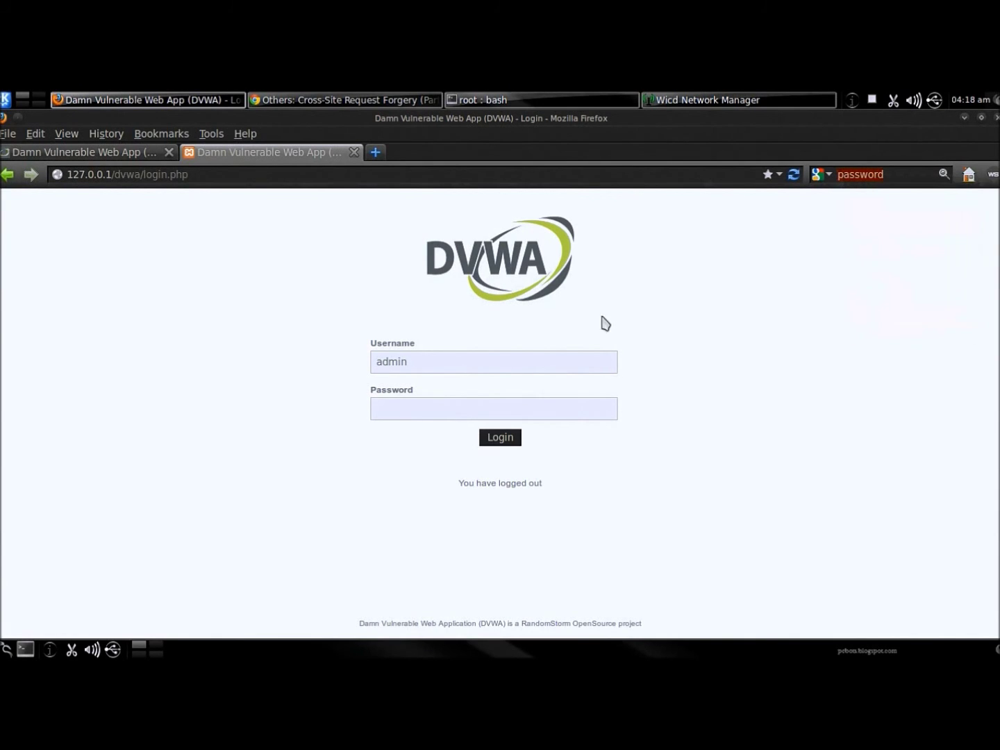
{"action": "right_click", "coordinate": [465, 407]}
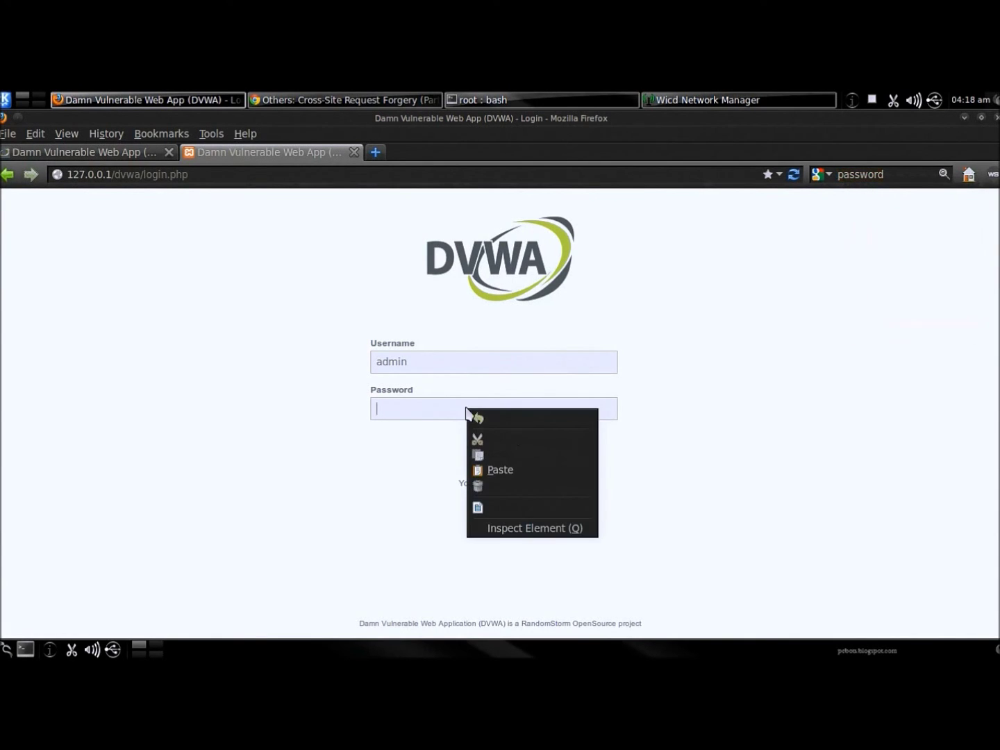
{"action": "left_click", "coordinate": [513, 465]}
{"action": "left_click", "coordinate": [508, 439]}
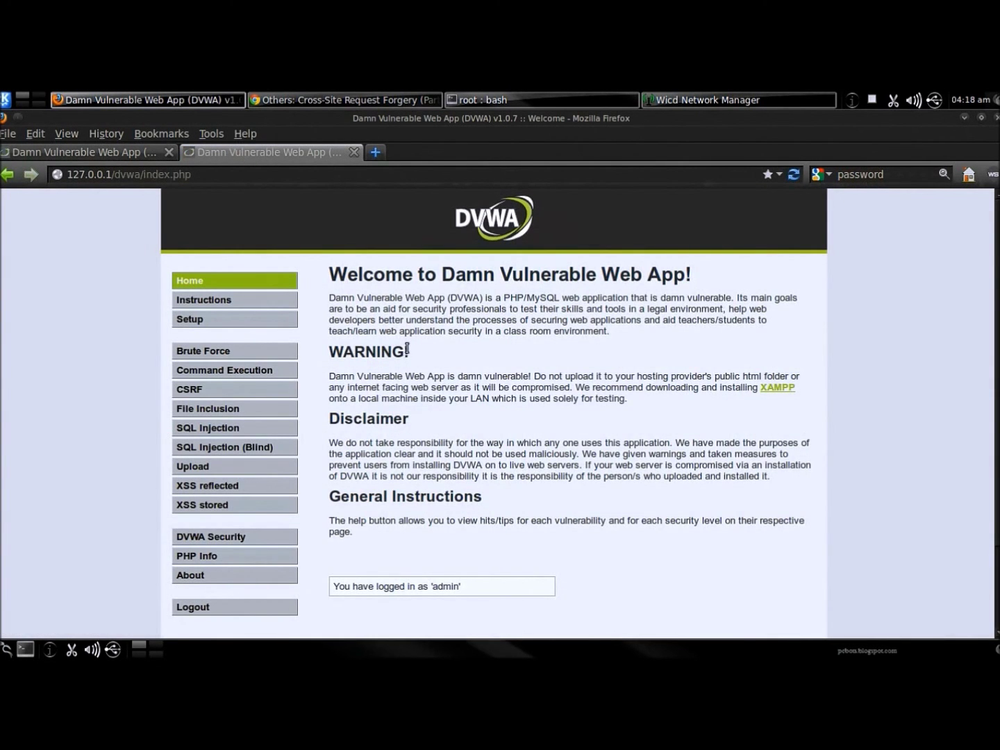
Submit the note on CSRF transferring funds, changing passwords and ordering items, then clear
{"action": "left_click", "coordinate": [496, 100]}
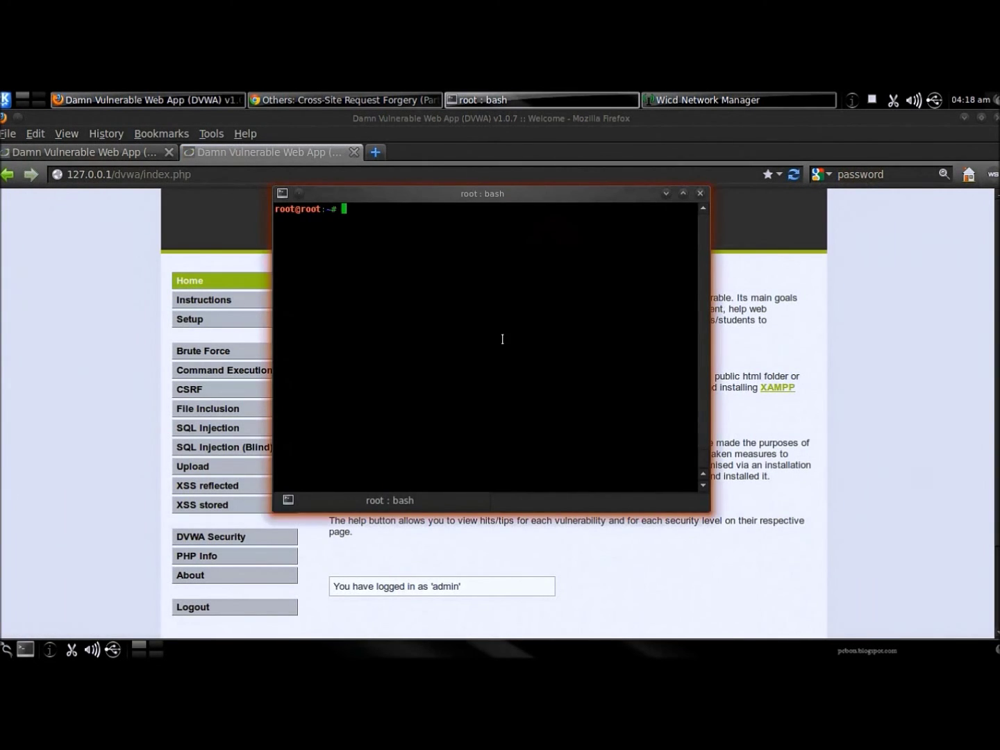
{"action": "type", "text": "Do read the art"}
{"action": "type", "text": "icle in the vide"}
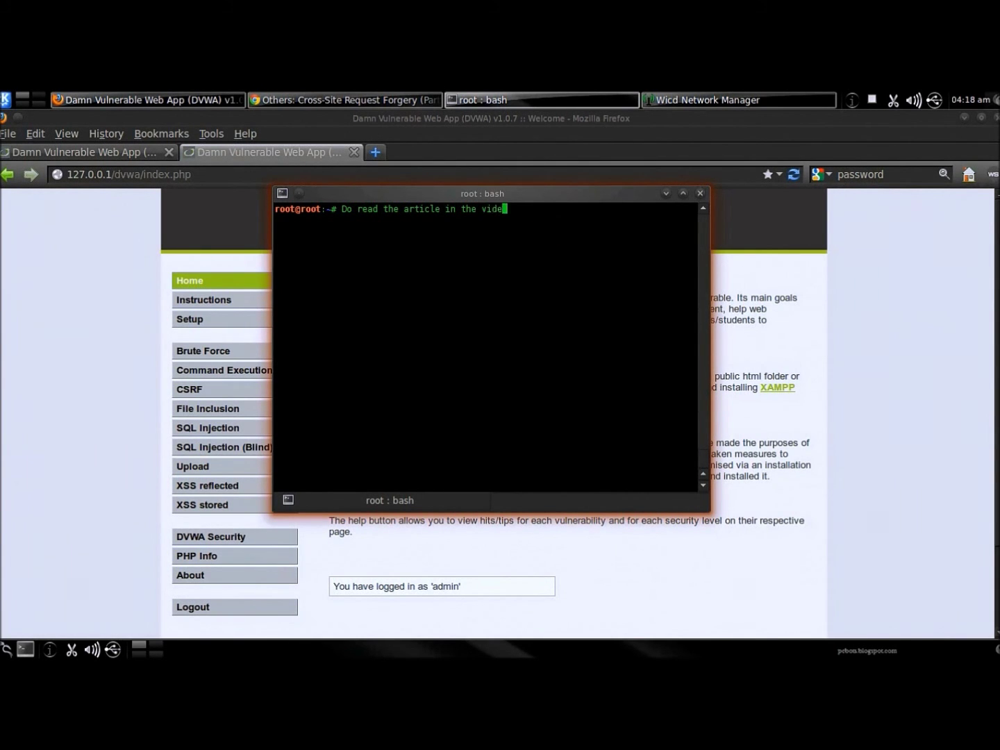
{"action": "type", "text": "o description to"}
{"action": "type", "text": " get a better unders"}
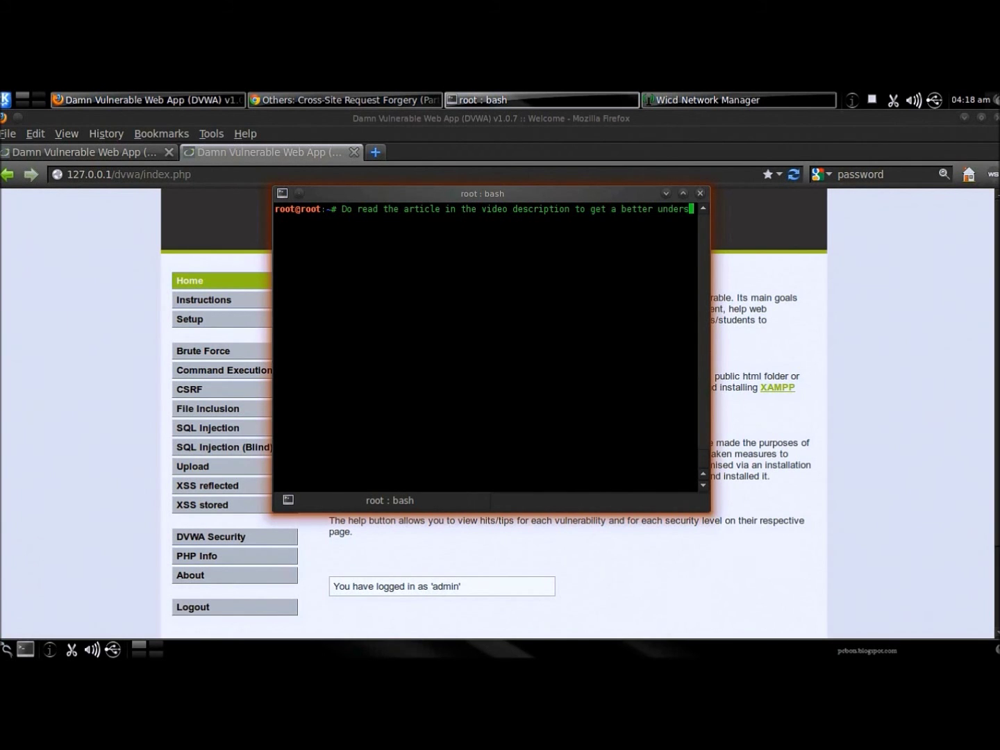
{"action": "type", "text": "tanding. TH"}
{"action": "type", "text": "ere are 2 par"}
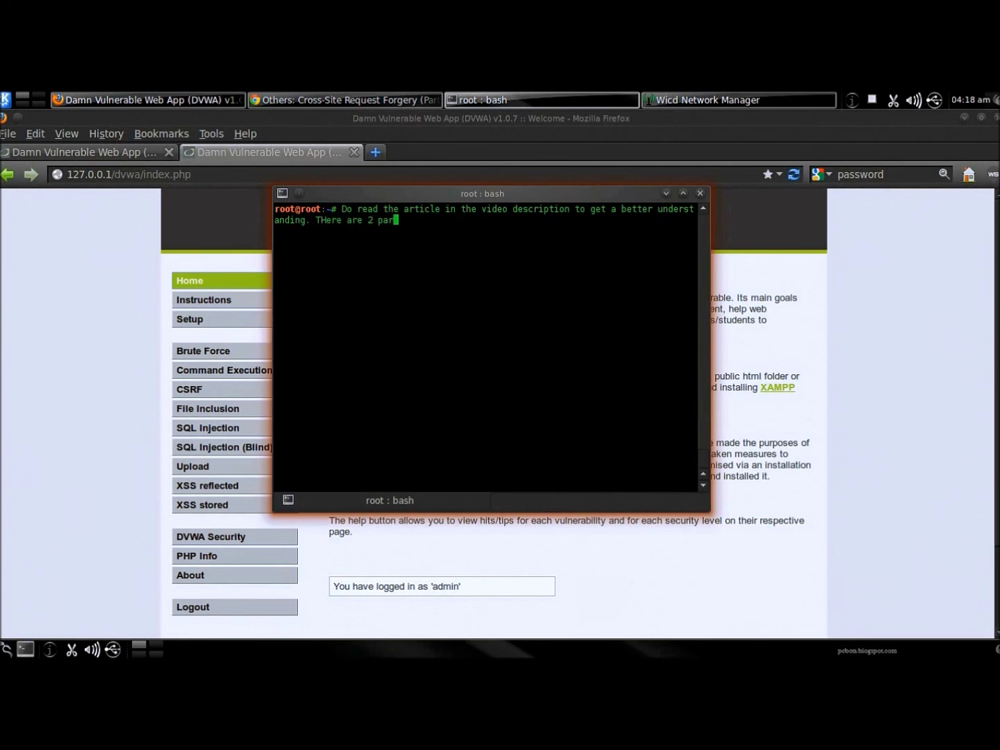
{"action": "type", "text": "ts there for you"}
{"action": "type", "text": " to read"}
{"action": "type", "text": ". This att"}
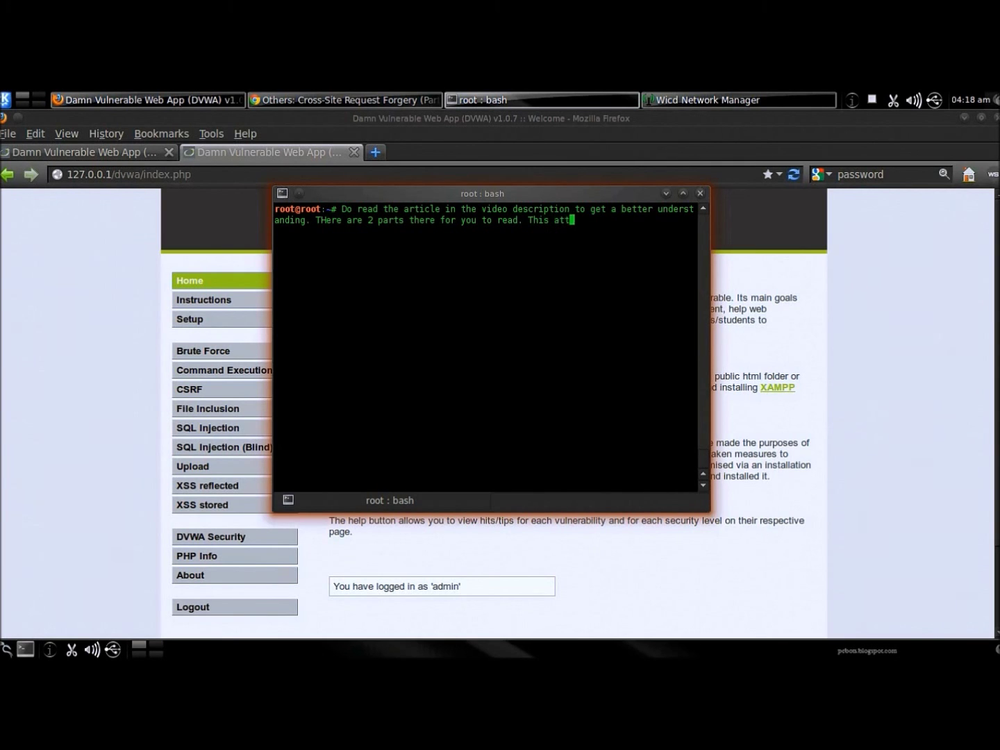
{"action": "type", "text": "ack was using "}
{"action": "type", "text": "agaist"}
{"action": "key", "text": "BackSpace"}
{"action": "key", "text": "BackSpace"}
{"action": "key", "text": "BackSpace"}
{"action": "type", "text": "nst many ins"}
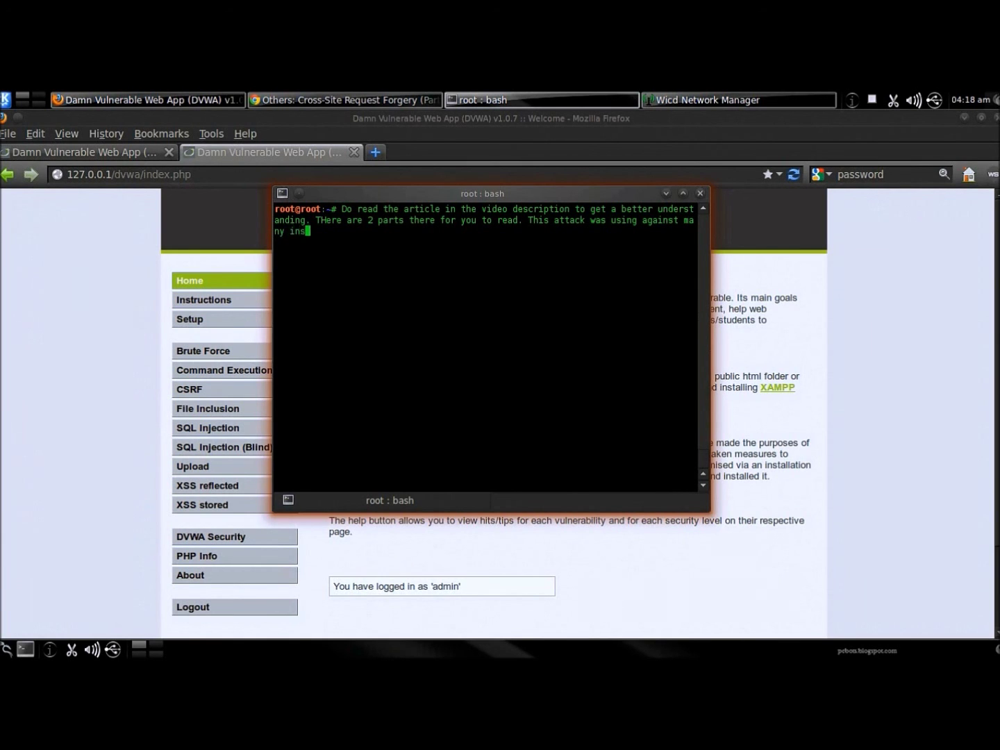
{"action": "key", "text": "BackSpace"}
{"action": "key", "text": "BackSpace"}
{"action": "type", "text": "financi"}
{"action": "type", "text": "al instit"}
{"action": "type", "text": "uions. C"}
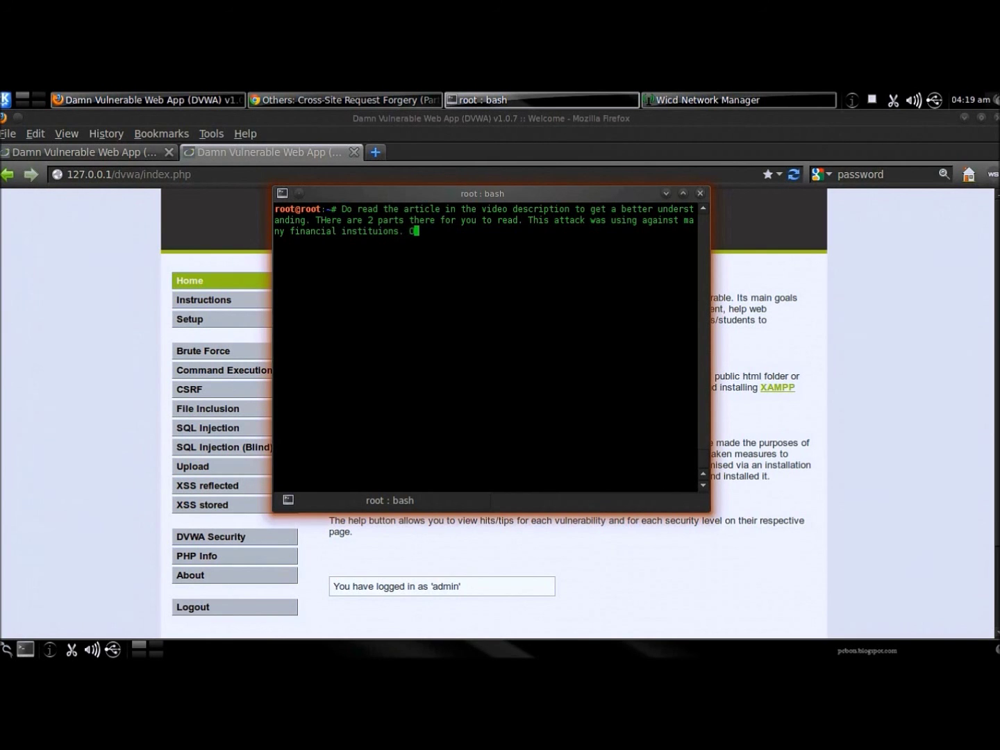
{"action": "type", "text": "ne could use this"}
{"action": "type", "text": "ttack c"}
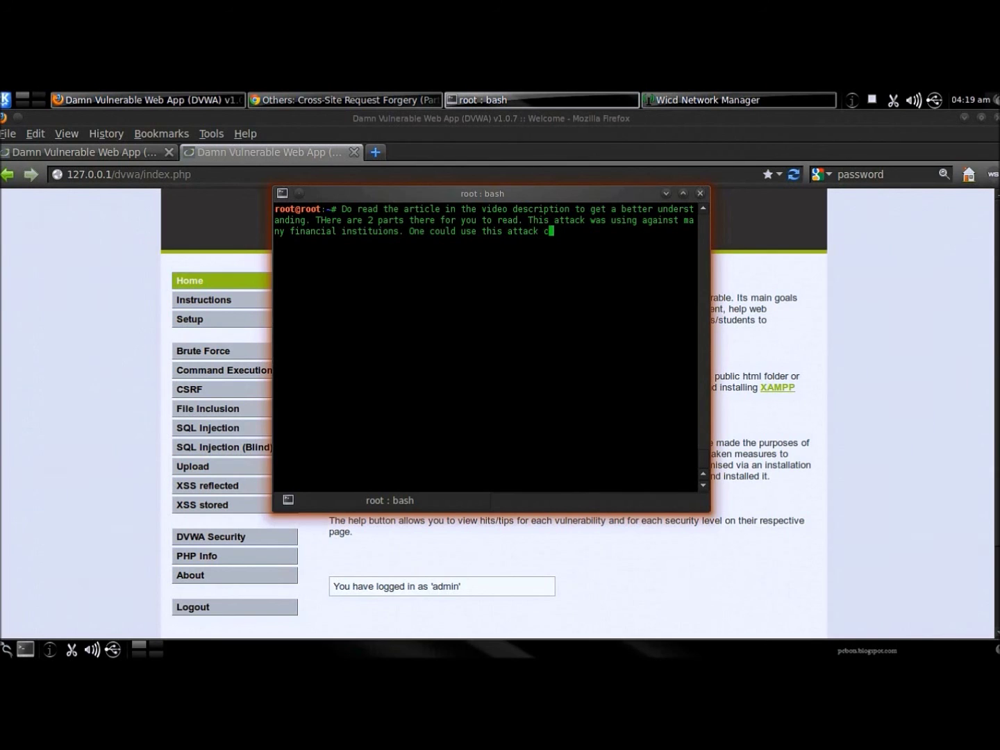
{"action": "type", "text": "oo"}
{"action": "key", "text": "BackSpace"}
{"action": "key", "text": "BackSpace"}
{"action": "type", "text": "to "}
{"action": "type", "text": "transfer funds"}
{"action": "type", "text": ", change pas"}
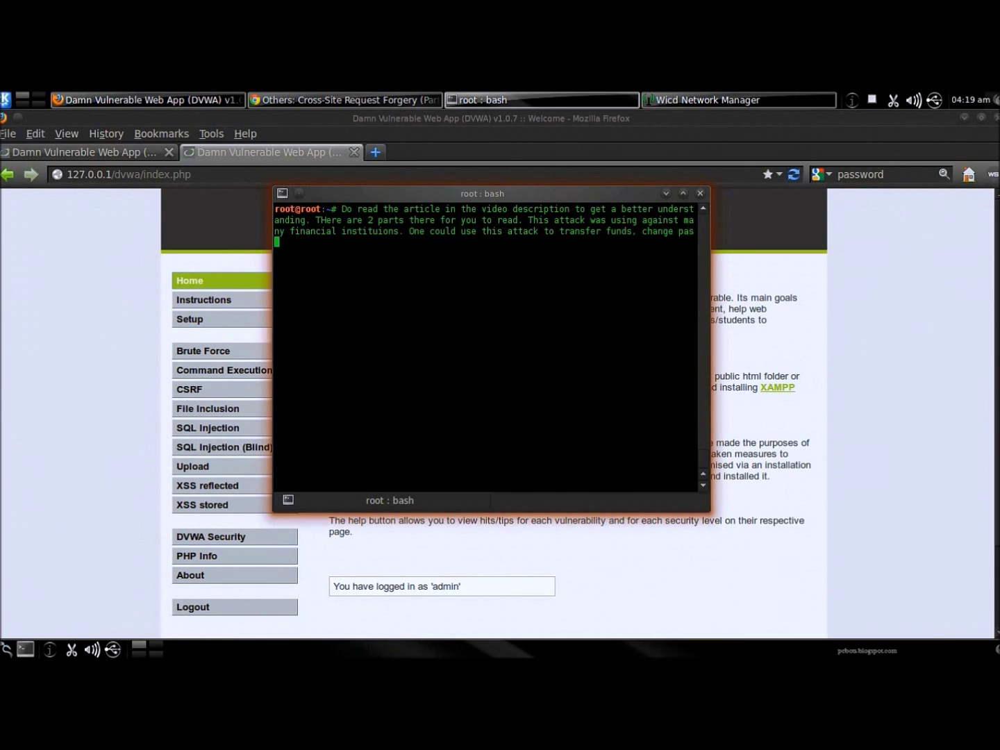
{"action": "type", "text": "swords, "}
{"action": "type", "text": "order stuff"}
{"action": "type", "text": "on someone elses be"}
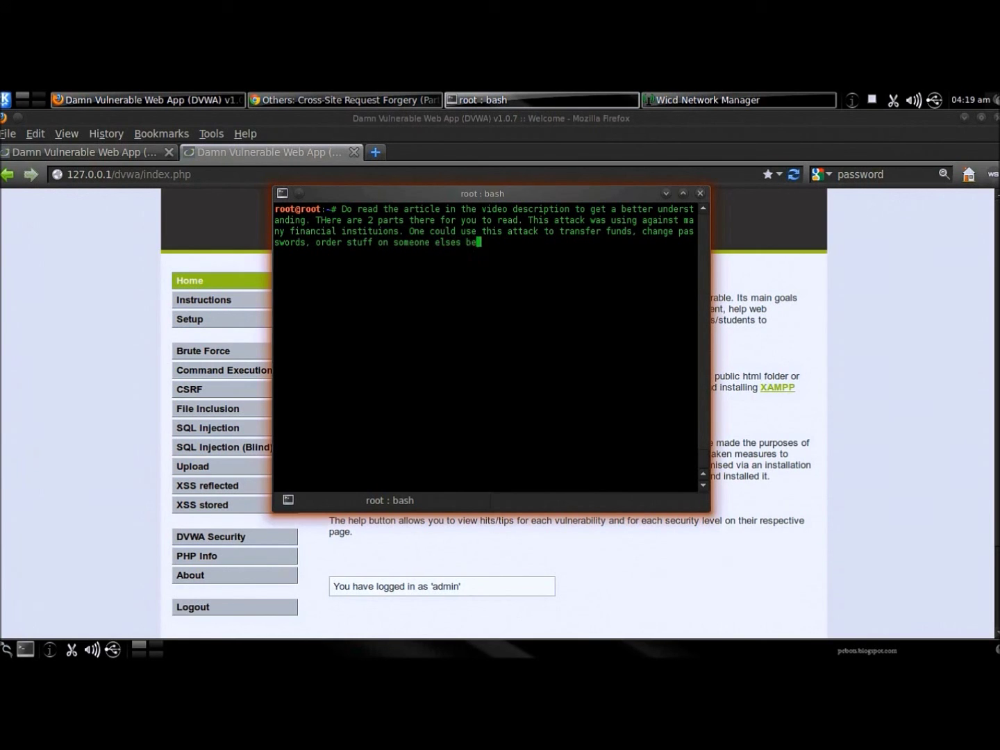
{"action": "type", "text": "half."}
{"action": "key", "text": "Return"}
{"action": "type", "text": "clear"}
{"action": "key", "text": "Return"}
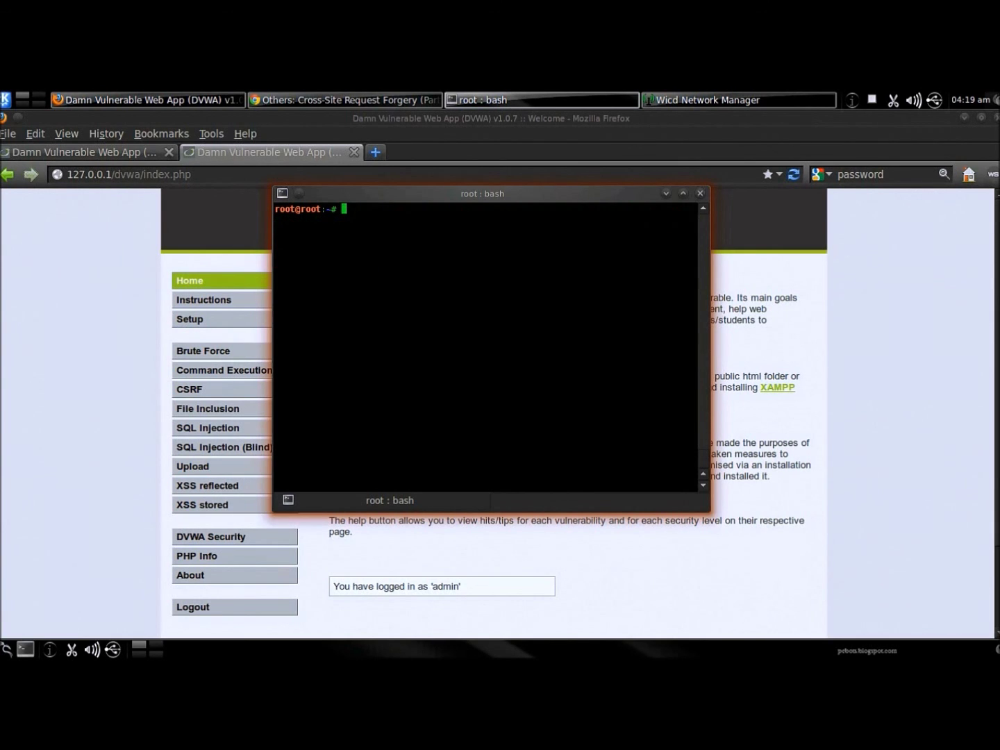
{"action": "type", "text": "Less XSS"}
{"action": "type", "text": "which"}
{"action": "type", "text": "depends "}
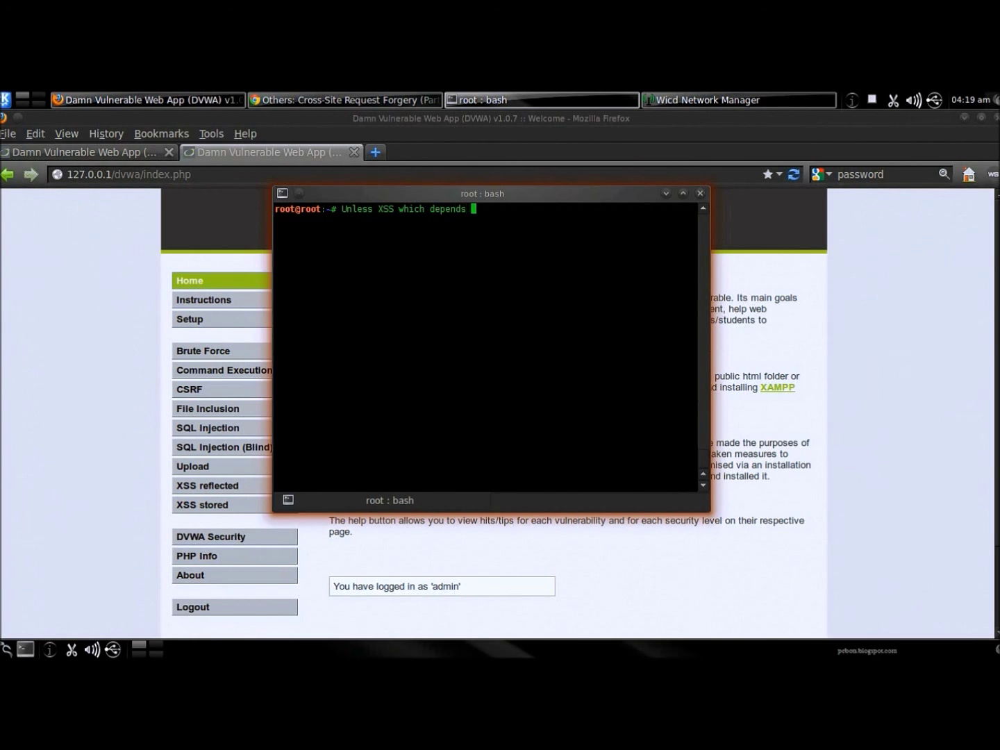
{"action": "type", "text": "on theusers"}
{"action": "type", "text": " trust of the "}
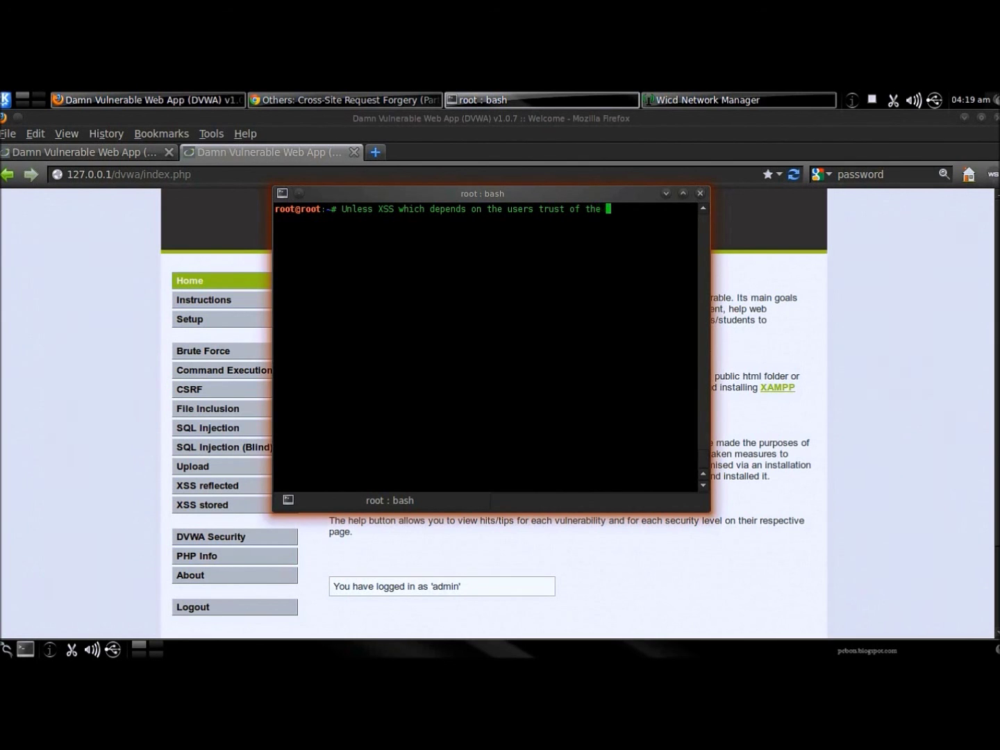
{"action": "type", "text": "website to infe"}
{"action": "type", "text": "ct them"}
Submit notes on XSS trust, CSRF exploiting user identity, and a sign-off, clearing after each
{"action": "key", "text": "Return"}
{"action": "type", "text": "clear"}
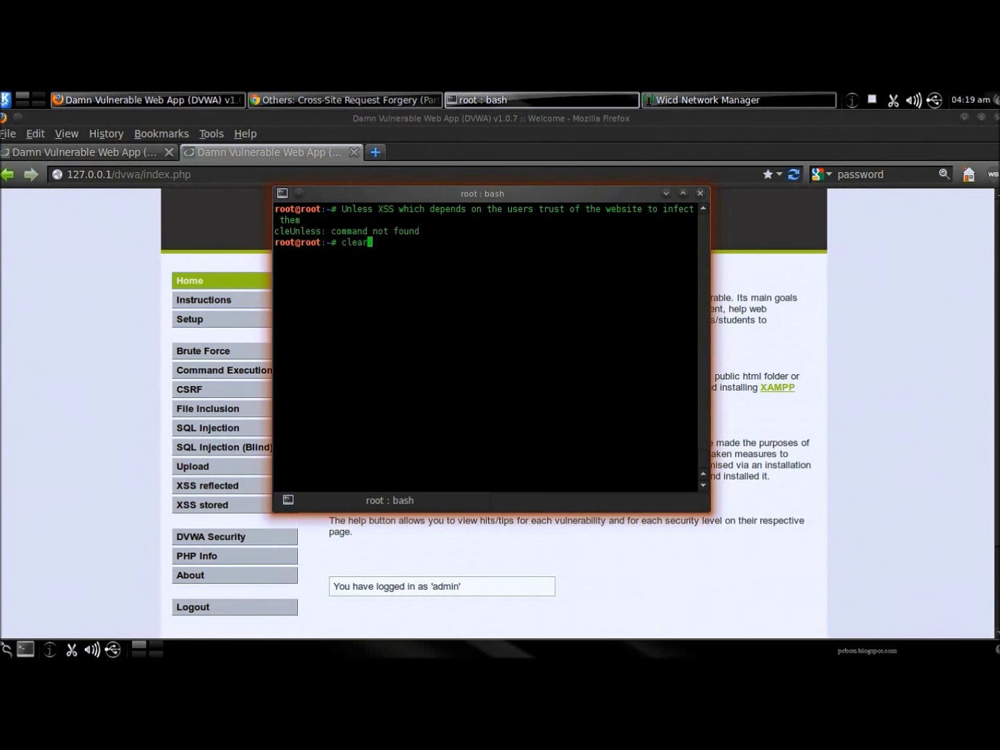
{"action": "key", "text": "Return"}
{"action": "type", "text": "CSR"}
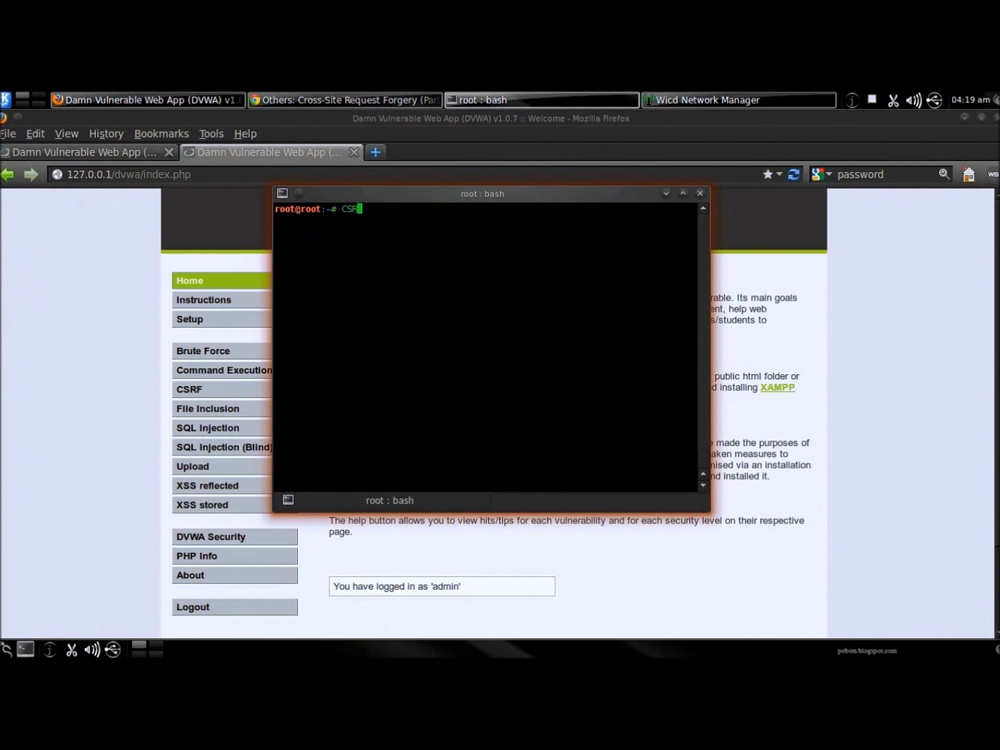
{"action": "type", "text": "F depends "}
{"action": "type", "text": "on t"}
{"action": "type", "text": "he web"}
{"action": "type", "text": "sites trust on the "}
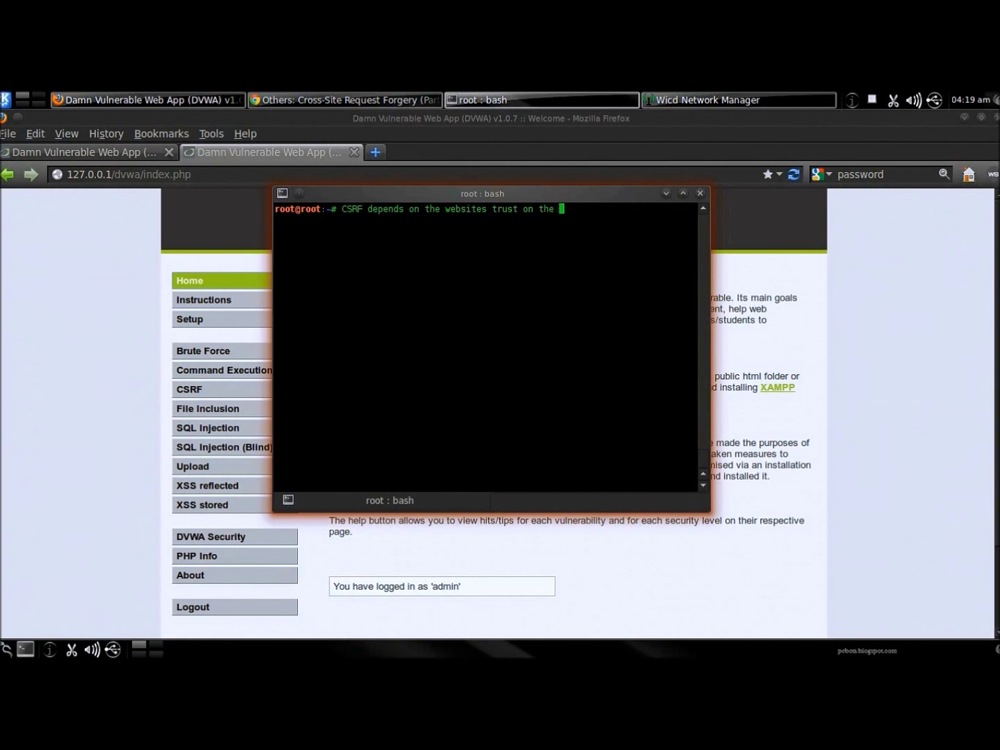
{"action": "type", "text": "users"}
{"action": "type", "text": " identity "}
{"action": "type", "text": "and how it au"}
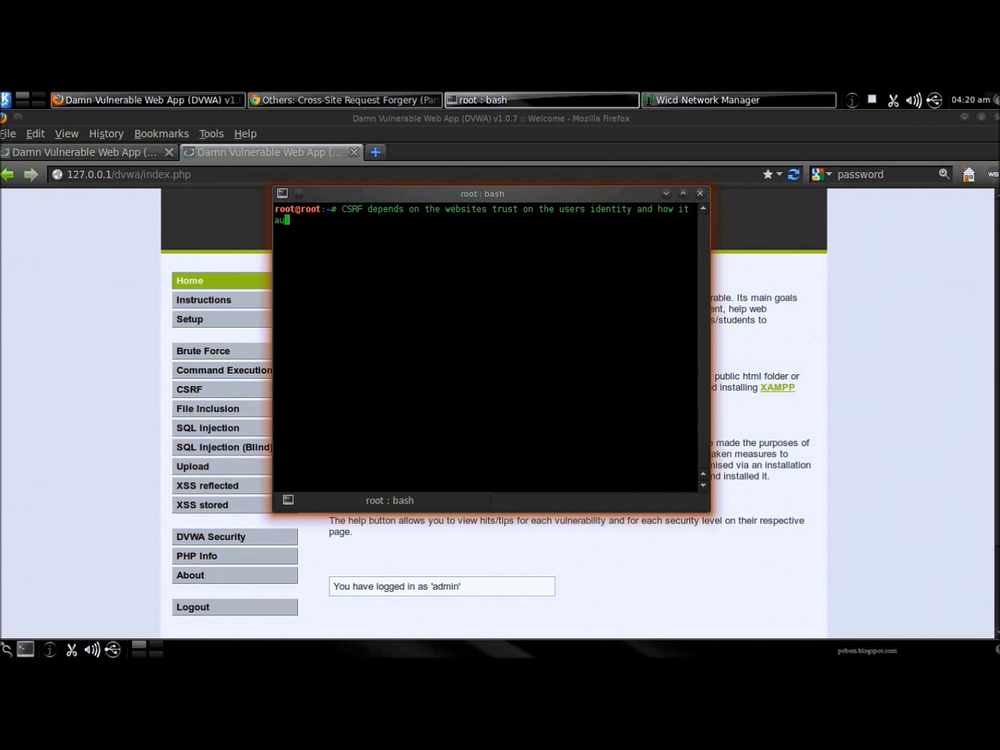
{"action": "type", "text": "thenticates it."}
{"action": "key", "text": "Return"}
{"action": "key", "text": "ctrl+l"}
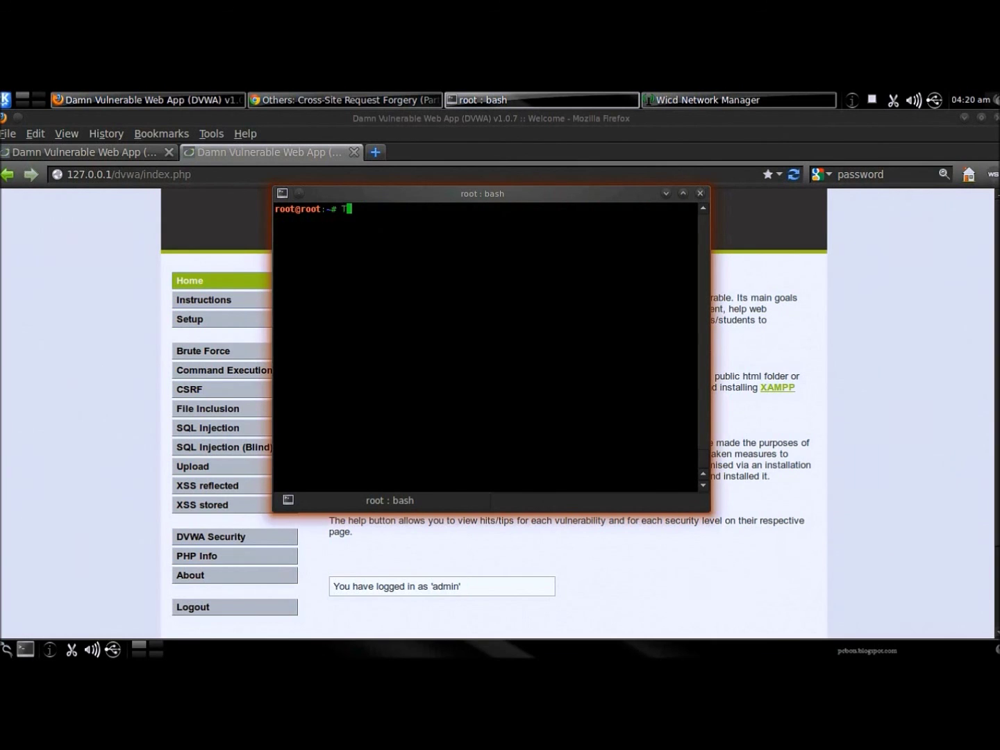
{"action": "type", "text": "ll next time"}
{"action": "type", "text": "..."}
{"action": "key", "text": "Return"}
{"action": "type", "text": "clear"}
{"action": "key", "text": "Return"}
{"action": "type", "text": "ames."}
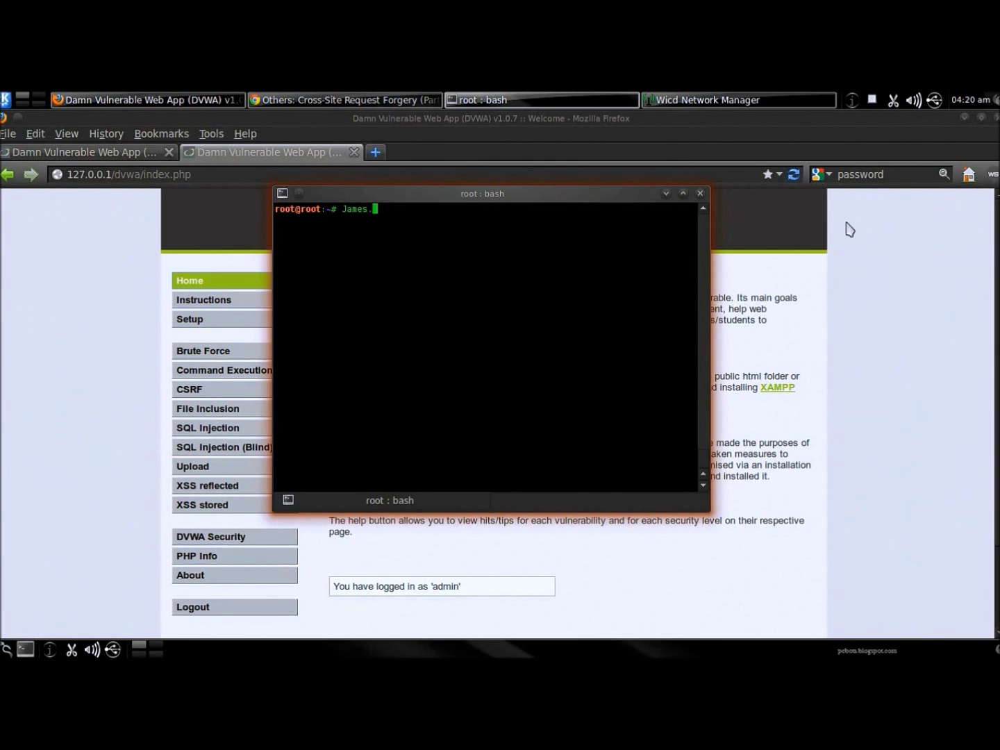